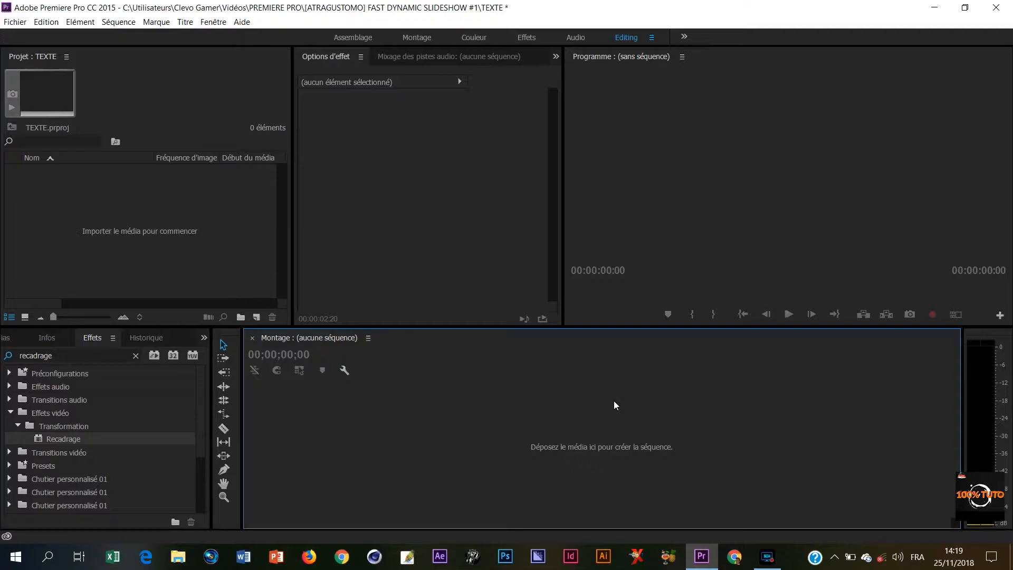
# Create a new title in the empty project, accepting the proposed title settings.
pyautogui.rightClick(165, 227)
pyautogui.moveTo(247, 275)
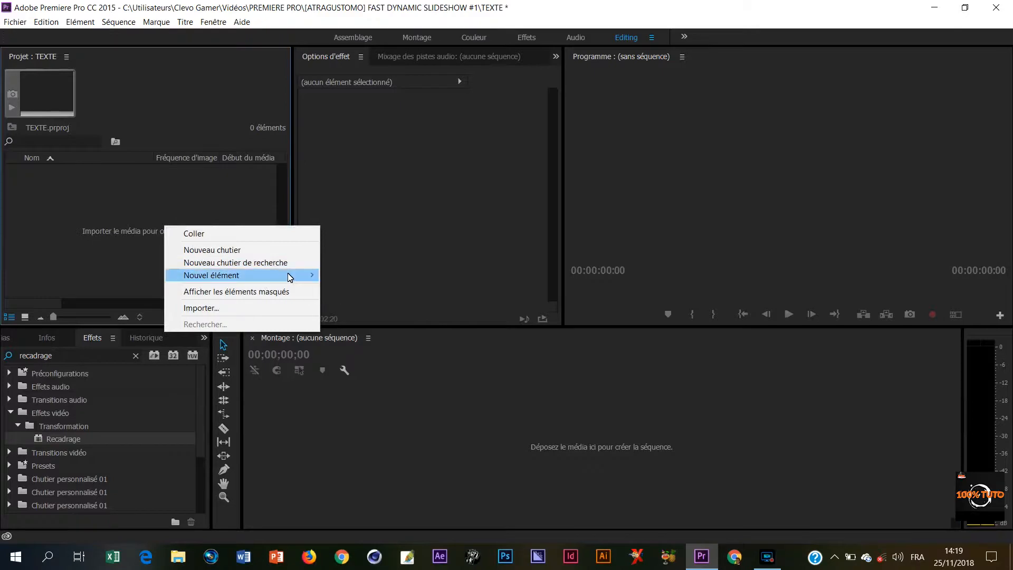
pyautogui.moveTo(290, 275)
pyautogui.click(351, 314)
pyautogui.click(534, 338)
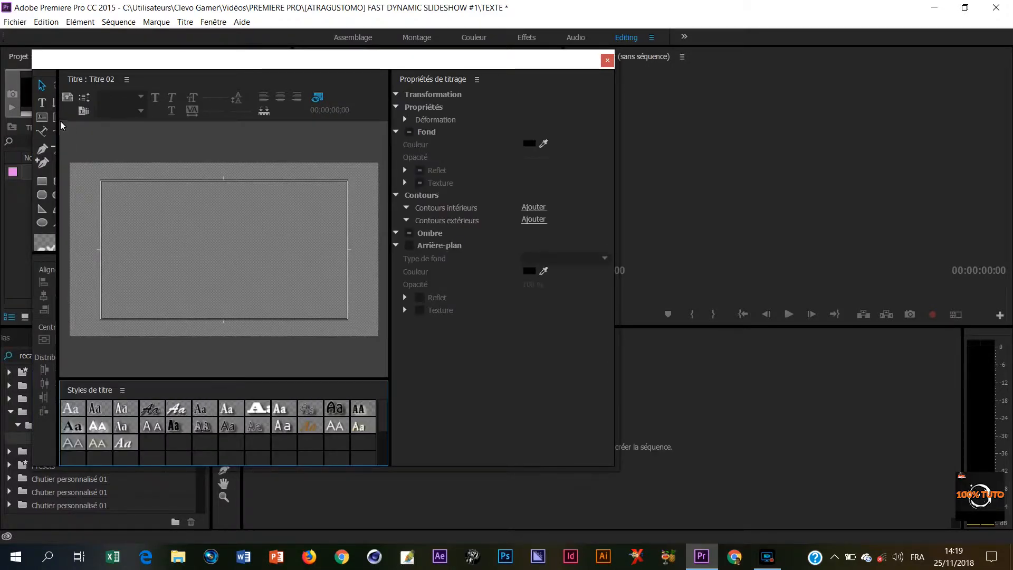
# Add the text "Bonjour" to the title canvas.
pyautogui.click(42, 102)
pyautogui.click(137, 221)
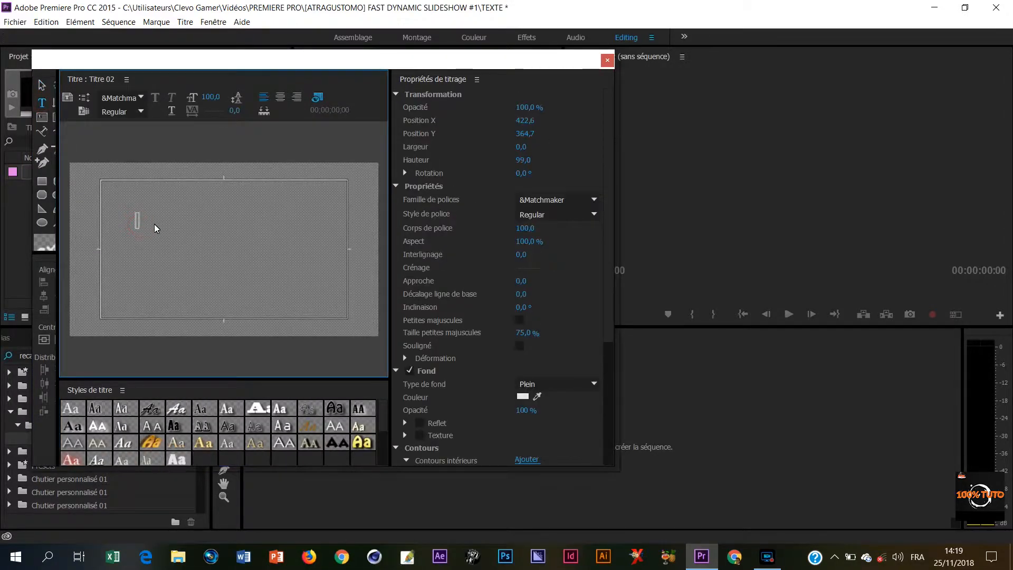
pyautogui.write('Bonjour')
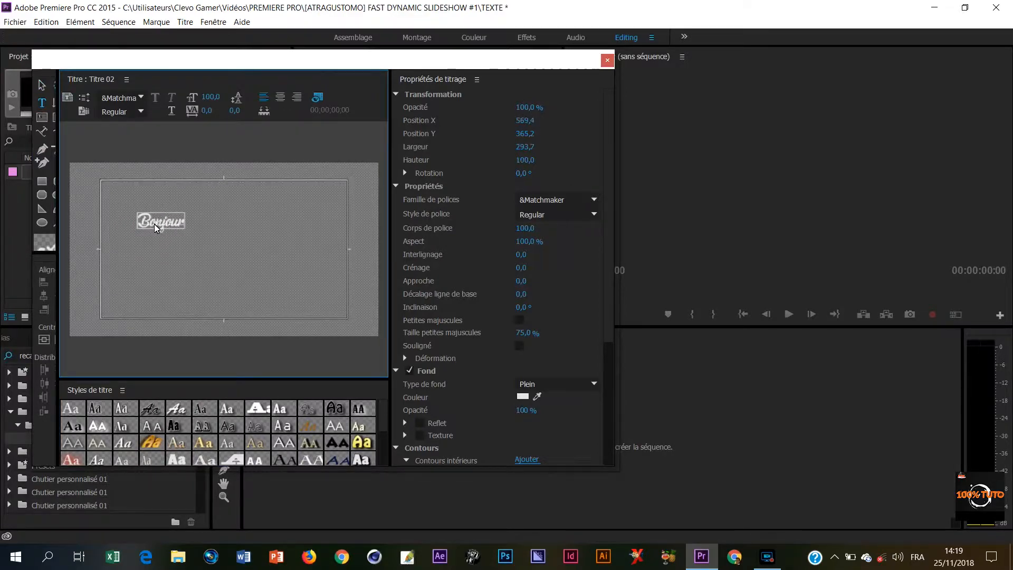
# Set the "Bonjour" text to the Arial Nova font in bold.
pyautogui.click(126, 100)
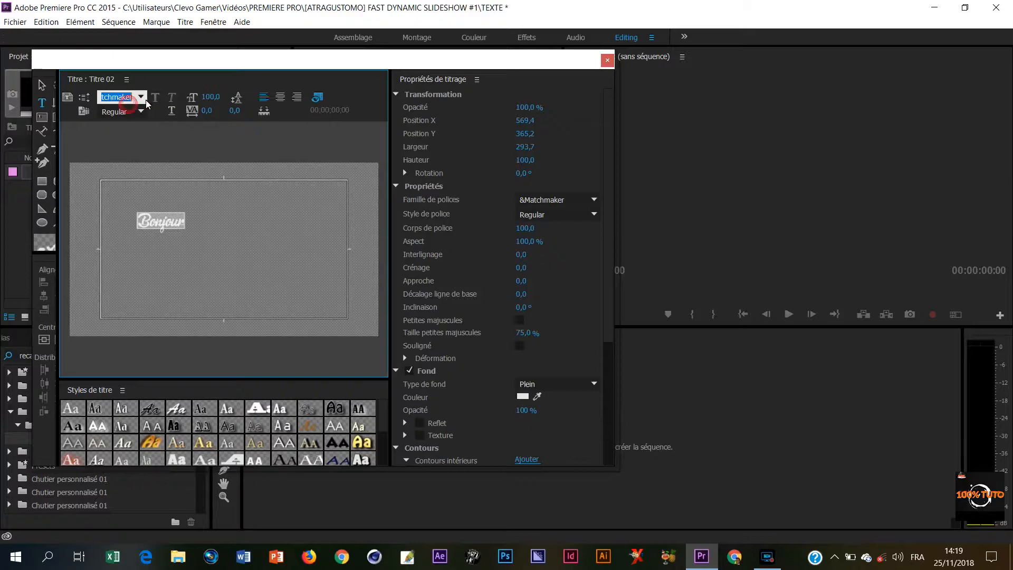
pyautogui.write('Arial Nova')
pyautogui.press('Return')
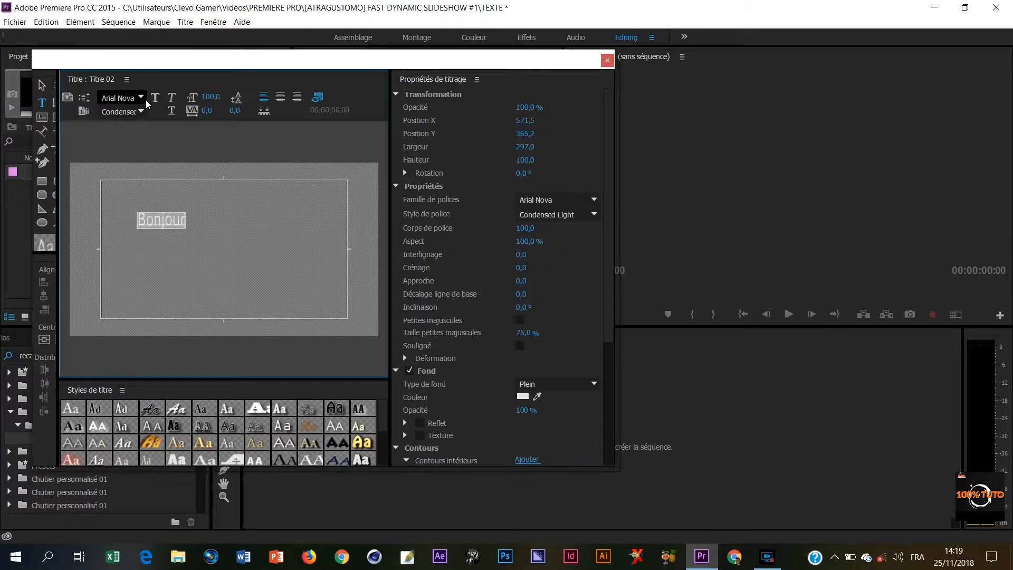
pyautogui.click(156, 99)
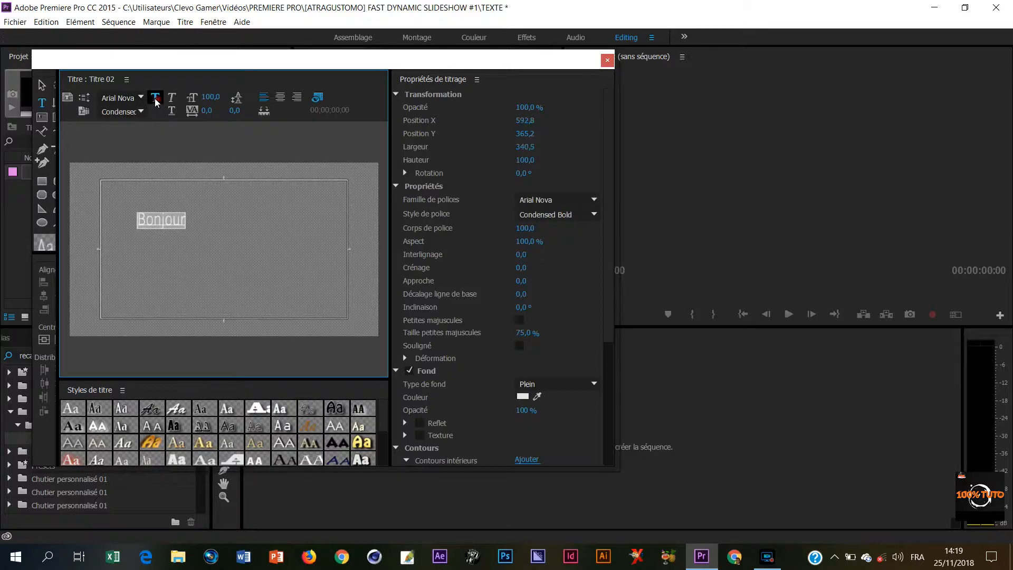
# Move the text to the upper middle of the frame, about X 991, Y 230, enable its shadow (Ombre), and close the title editor.
pyautogui.click(43, 85)
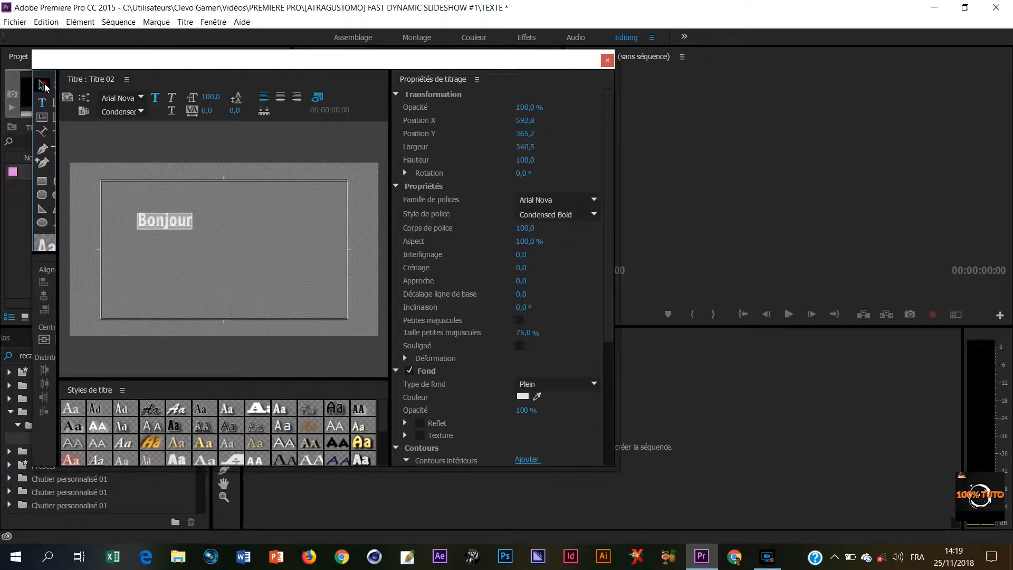
pyautogui.moveTo(165, 226); pyautogui.dragTo(229, 206)
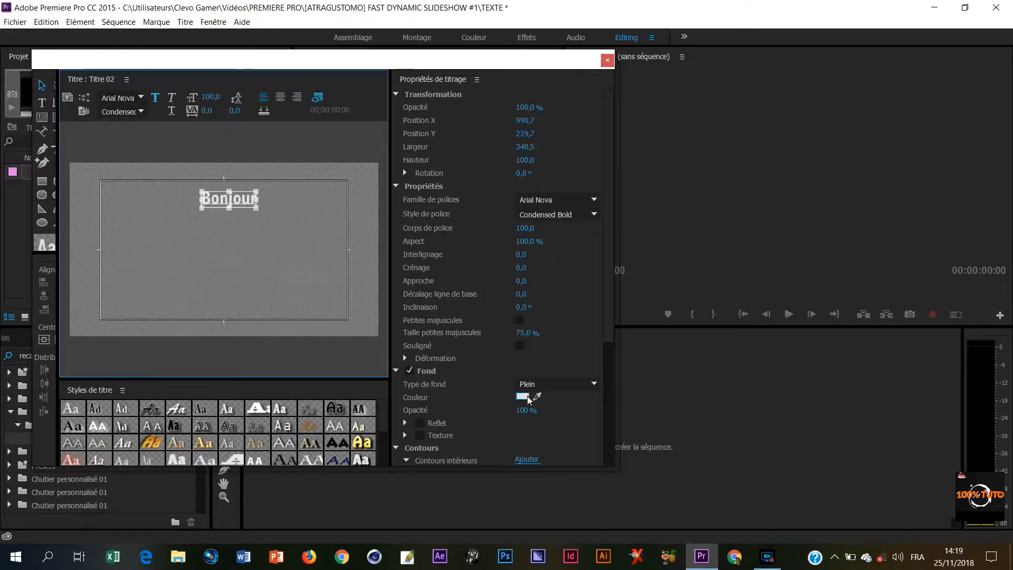
pyautogui.moveTo(607, 336); pyautogui.dragTo(613, 429)
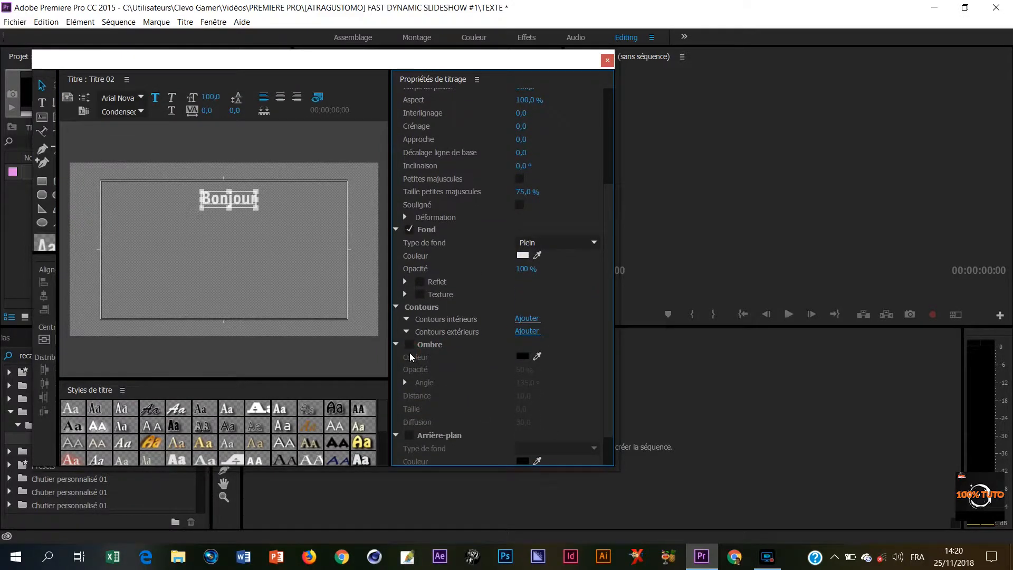
pyautogui.click(410, 345)
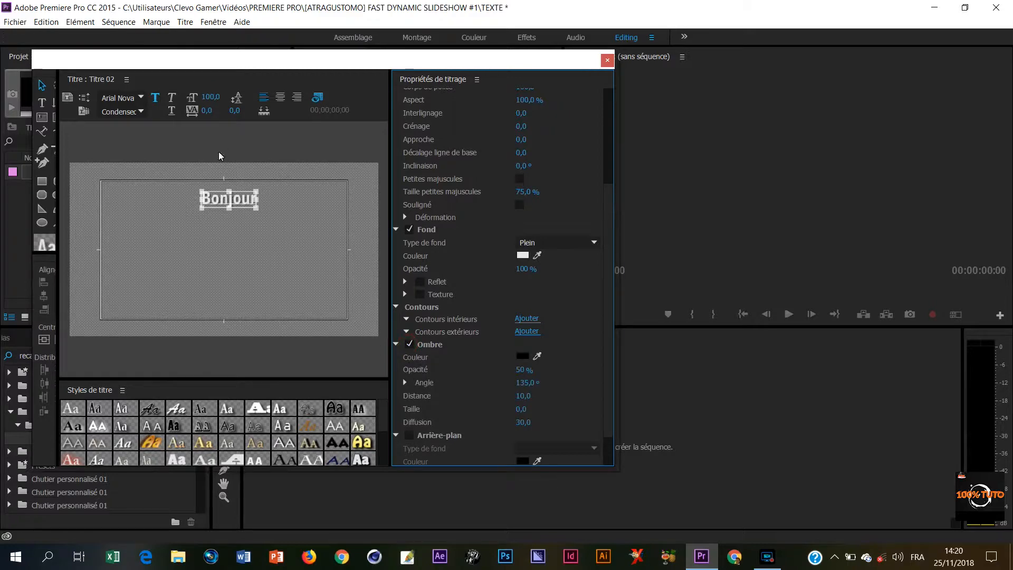
pyautogui.click(606, 60)
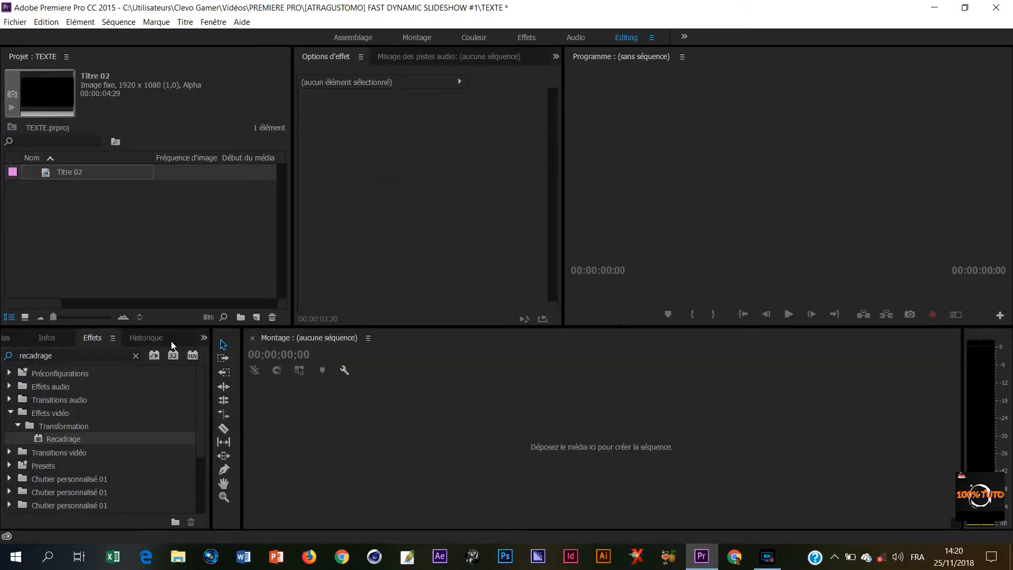
# Create a sequence by placing the title in the empty timeline, and preview it from the start.
pyautogui.click(50, 169)
pyautogui.moveTo(435, 444); pyautogui.dragTo(441, 438)
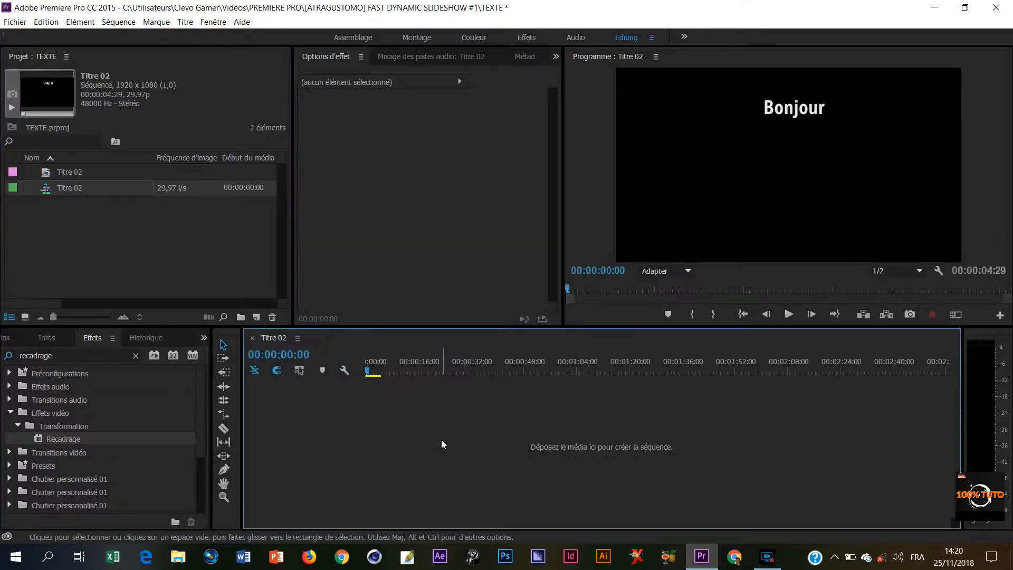
pyautogui.press('space')
pyautogui.press('space')
pyautogui.moveTo(370, 373); pyautogui.dragTo(359, 374)
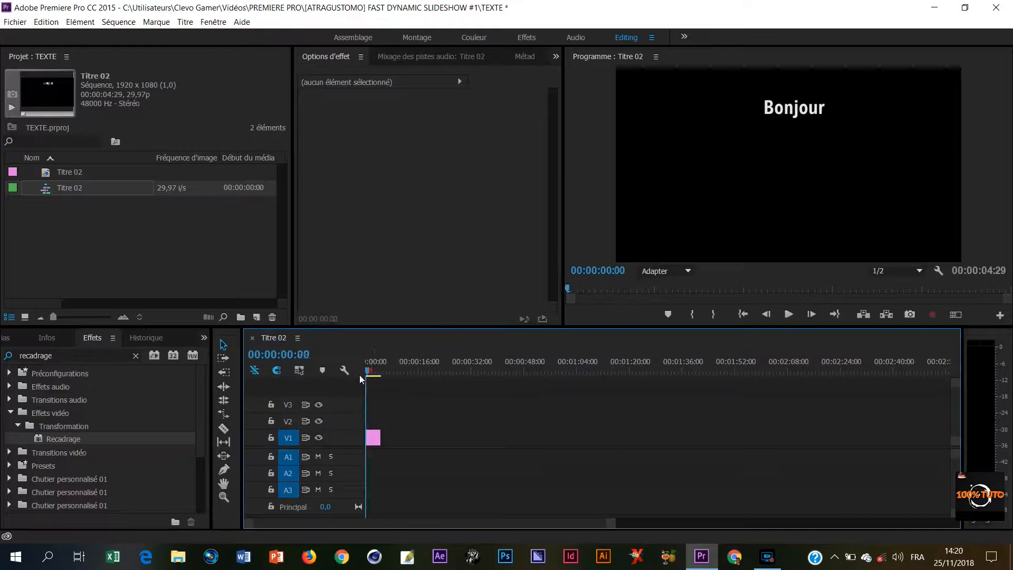
pyautogui.press('space')
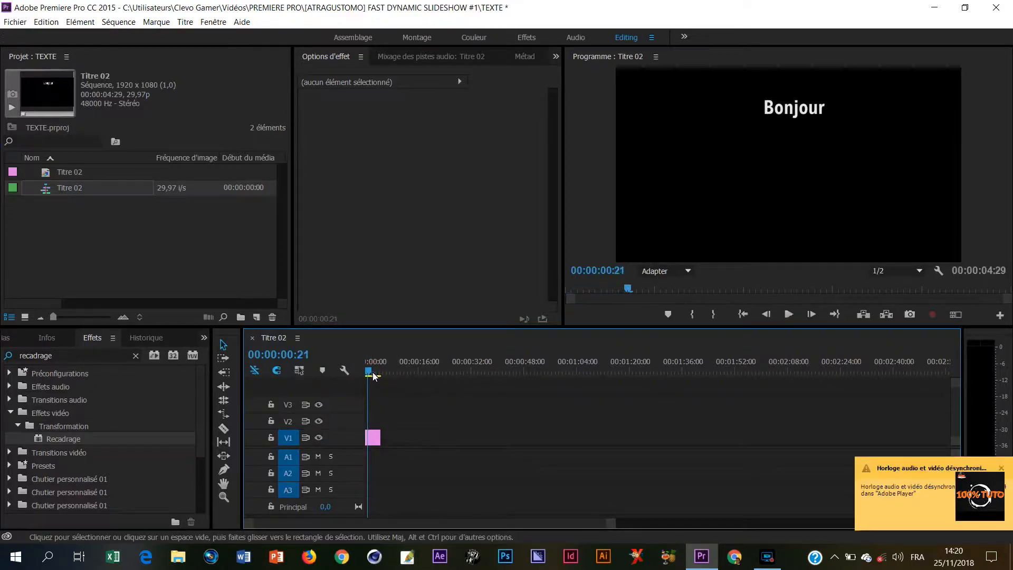
pyautogui.moveTo(367, 372); pyautogui.dragTo(353, 381)
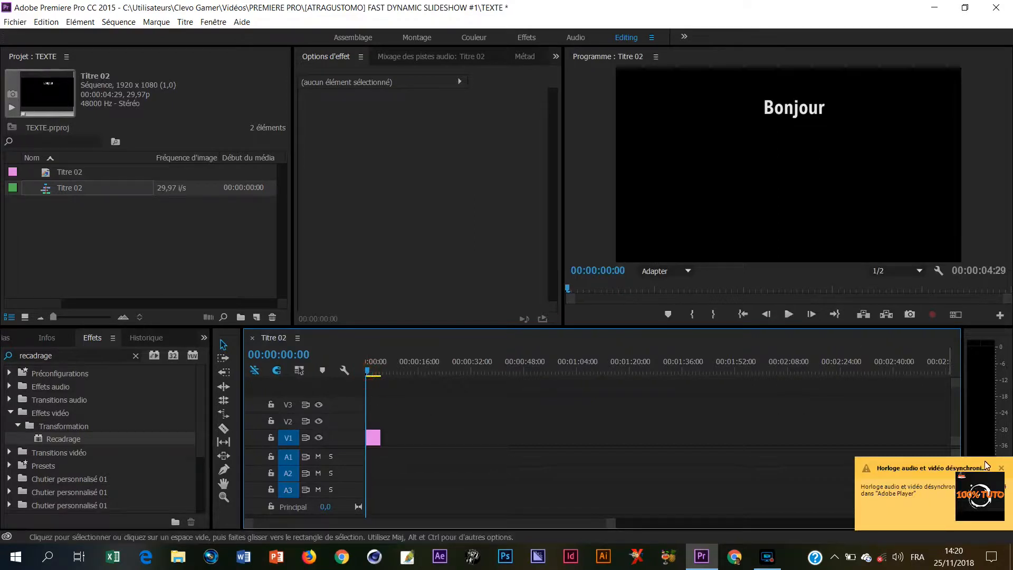
# Reveal the title clip's Trajectoire properties and try moving it horizontally and vertically, leaving the Position at 963, 544.
pyautogui.click(371, 437)
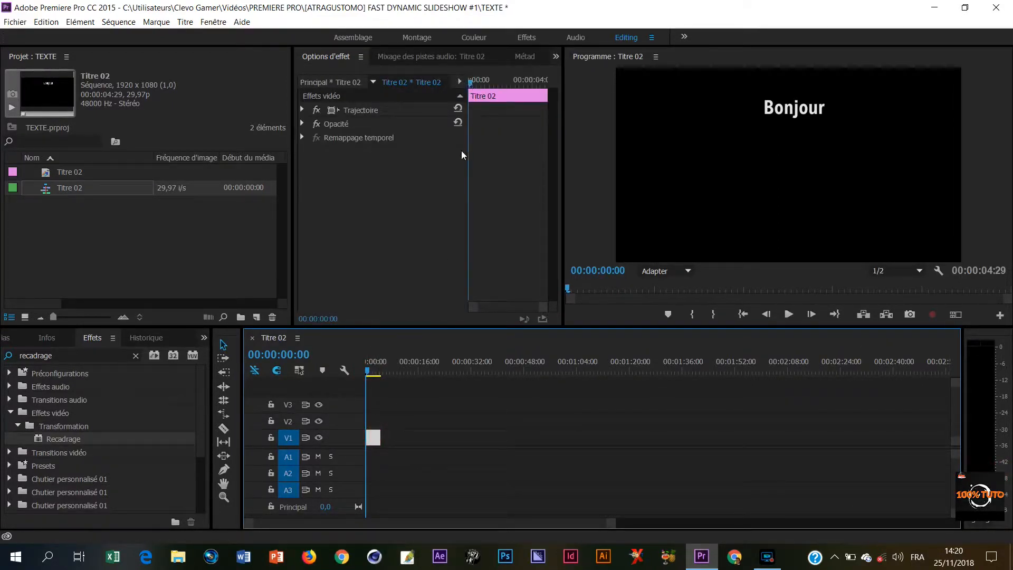
pyautogui.click(301, 109)
pyautogui.click(301, 110)
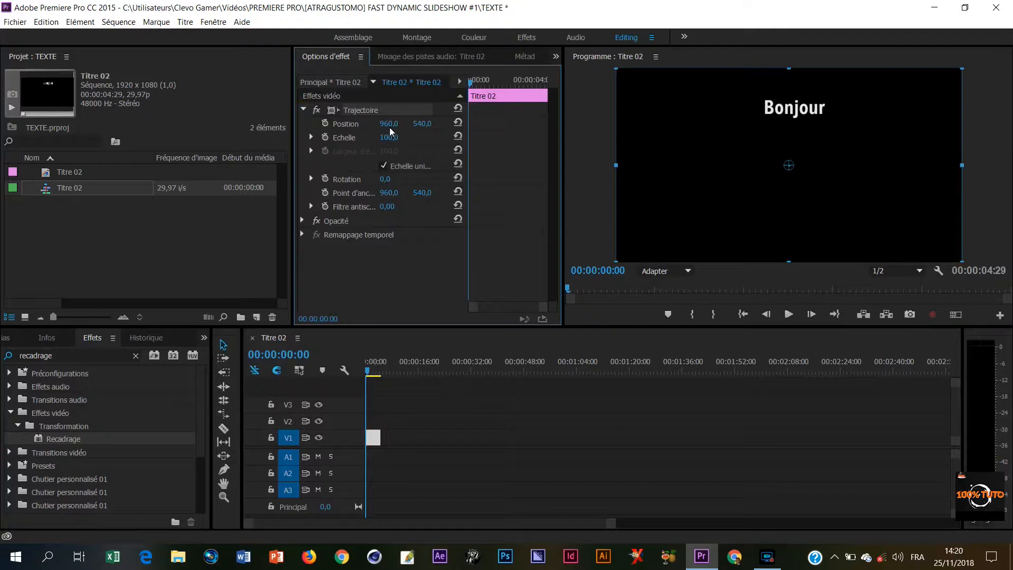
pyautogui.moveTo(385, 127); pyautogui.dragTo(246, 169)
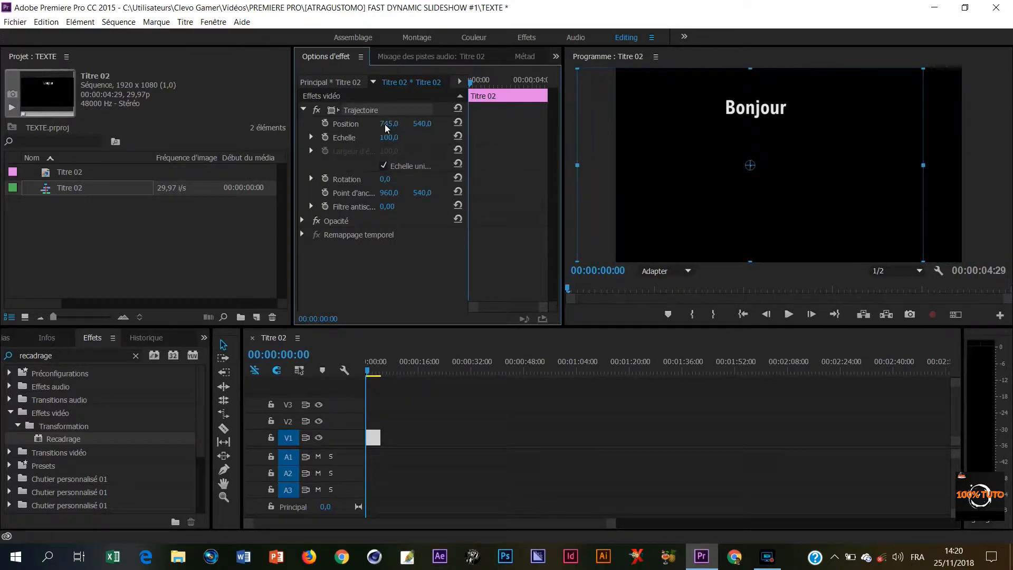
pyautogui.moveTo(395, 128); pyautogui.dragTo(531, 109)
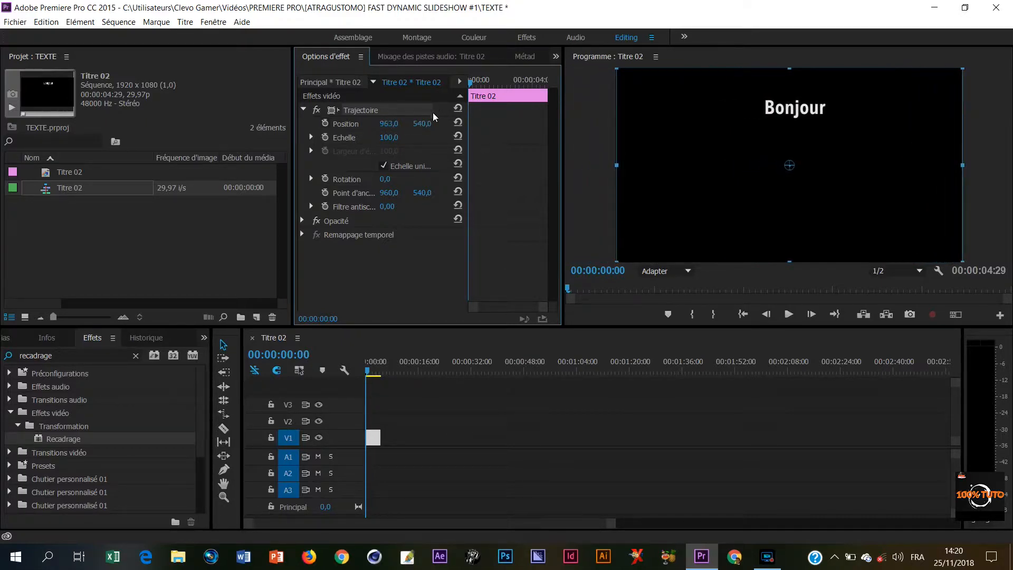
pyautogui.moveTo(424, 128)
pyautogui.mouseDown()
pyautogui.moveTo(533, 109)
pyautogui.moveTo(728, 116)
pyautogui.moveTo(369, 121)
pyautogui.moveTo(448, 115)
pyautogui.moveTo(426, 125)
pyautogui.mouseUp()
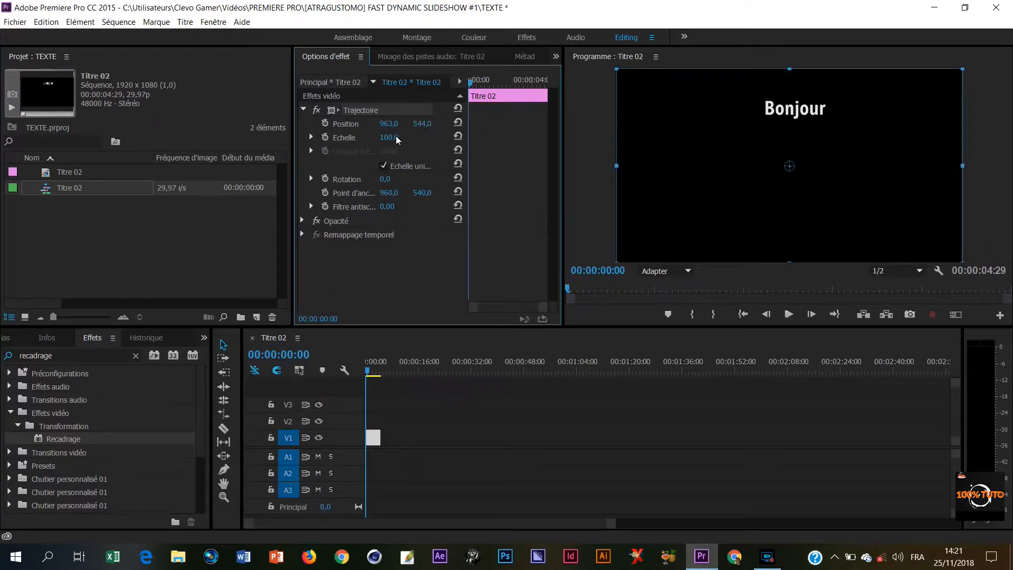
# Animate the title's Position from -213, 544 at the first frame to the default 960, 540 at 00:00:00:22.
pyautogui.moveTo(388, 123)
pyautogui.mouseDown()
pyautogui.moveTo(421, 134)
pyautogui.moveTo(391, 123)
pyautogui.mouseUp()
pyautogui.moveTo(308, 141); pyautogui.dragTo(2, 135)
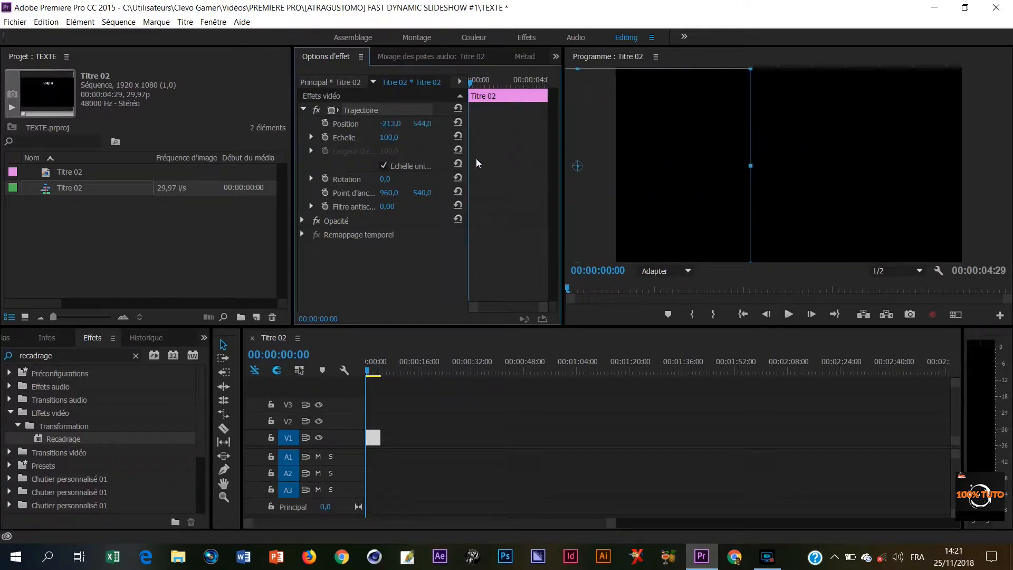
pyautogui.click(325, 124)
pyautogui.moveTo(470, 80); pyautogui.dragTo(479, 88)
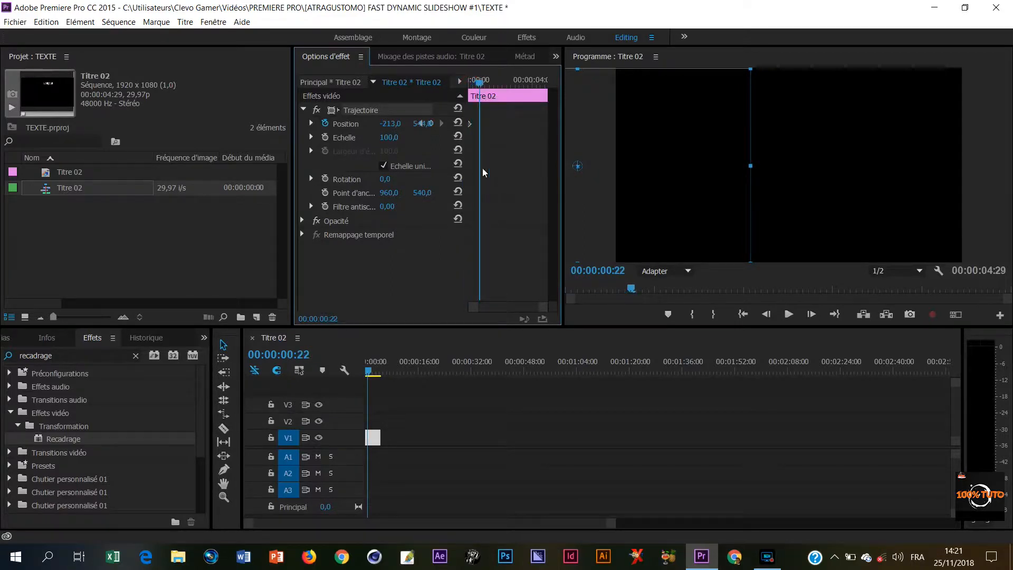
pyautogui.click(457, 122)
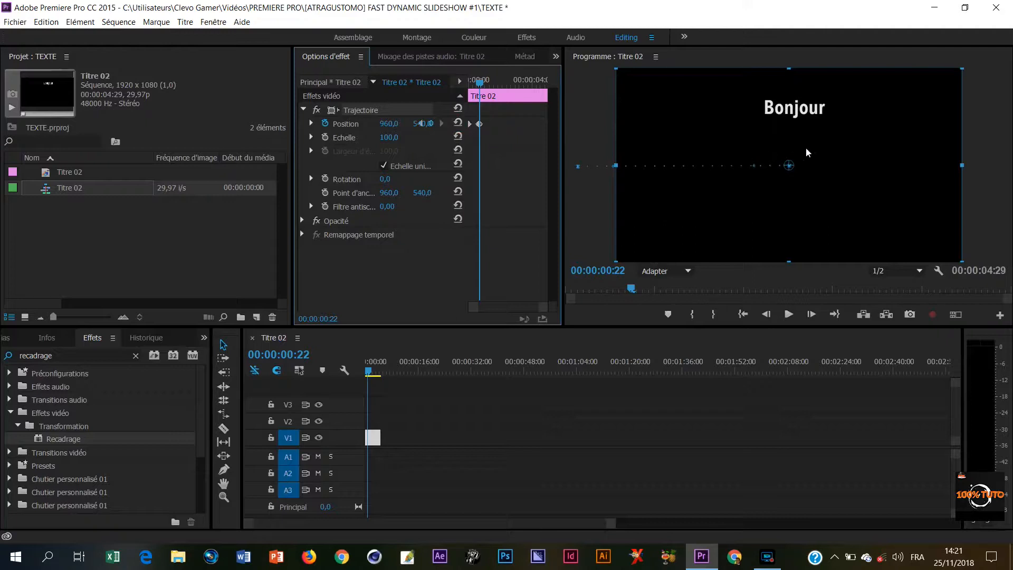
# Play the title's slide-in animation from the start several times.
pyautogui.moveTo(480, 83); pyautogui.dragTo(460, 92)
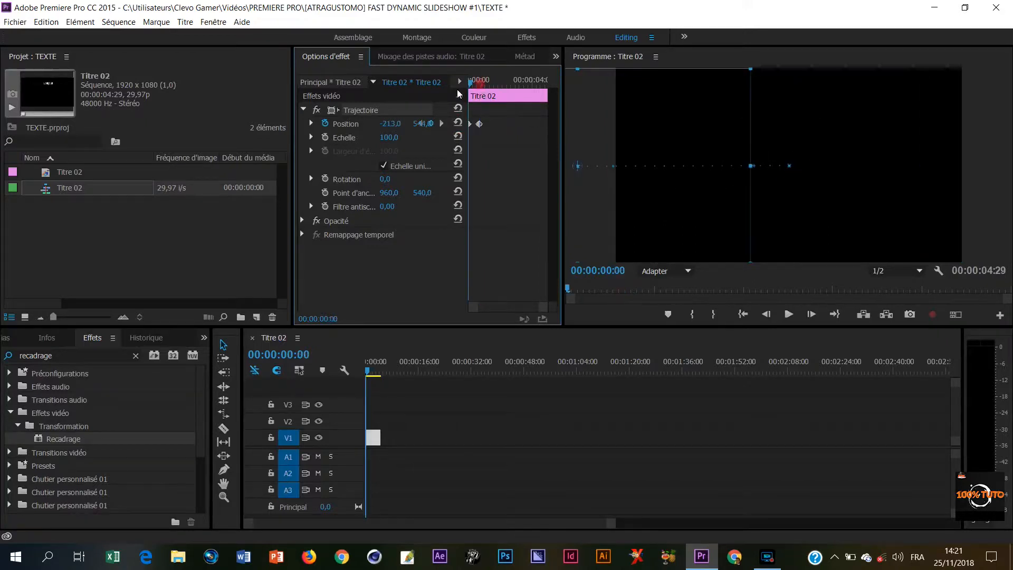
pyautogui.press('space')
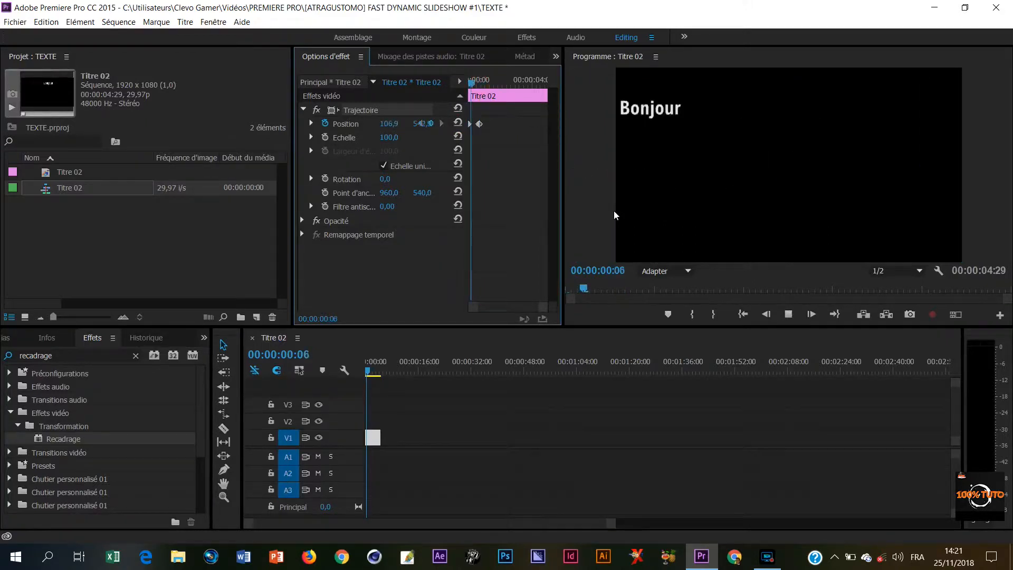
pyautogui.press('space')
pyautogui.moveTo(481, 83); pyautogui.dragTo(468, 84)
pyautogui.press('space')
pyautogui.press('space')
pyautogui.moveTo(487, 83); pyautogui.dragTo(469, 84)
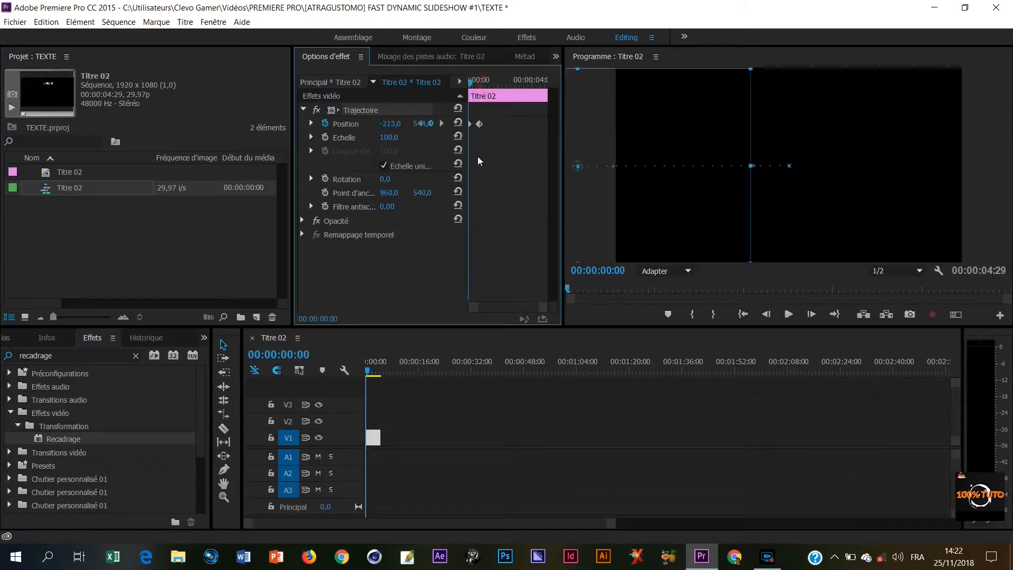
pyautogui.press('space')
pyautogui.press('space')
# Move the second Position keyframe closer to the first to speed up the slide-in, and preview the motion.
pyautogui.moveTo(546, 306); pyautogui.dragTo(489, 307)
pyautogui.moveTo(497, 124); pyautogui.dragTo(480, 130)
pyautogui.moveTo(527, 83); pyautogui.dragTo(457, 106)
pyautogui.press('space')
pyautogui.press('space')
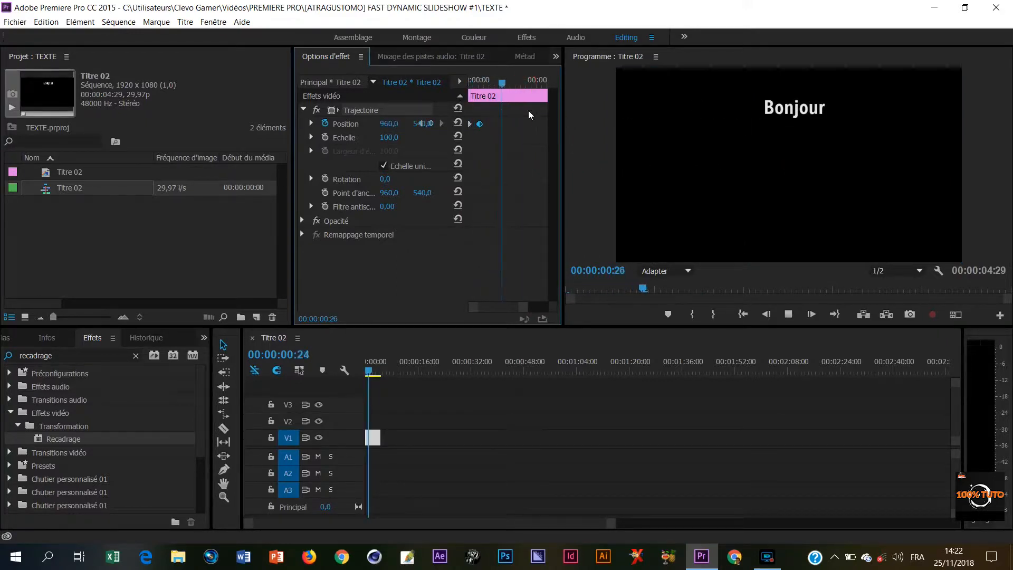
# Replay the faster title entrance repeatedly from the start to examine its motion.
pyautogui.moveTo(502, 83); pyautogui.dragTo(457, 113)
pyautogui.press('space')
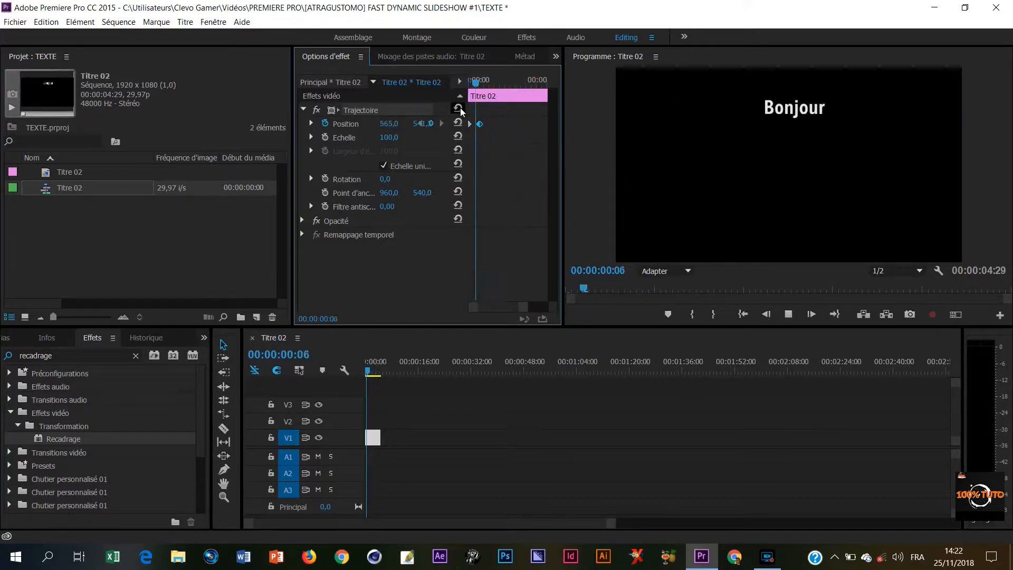
pyautogui.moveTo(461, 109); pyautogui.dragTo(457, 115)
pyautogui.press('space')
pyautogui.press('space')
pyautogui.moveTo(491, 84); pyautogui.dragTo(463, 113)
pyautogui.press('space')
pyautogui.press('space')
pyautogui.moveTo(502, 85); pyautogui.dragTo(477, 93)
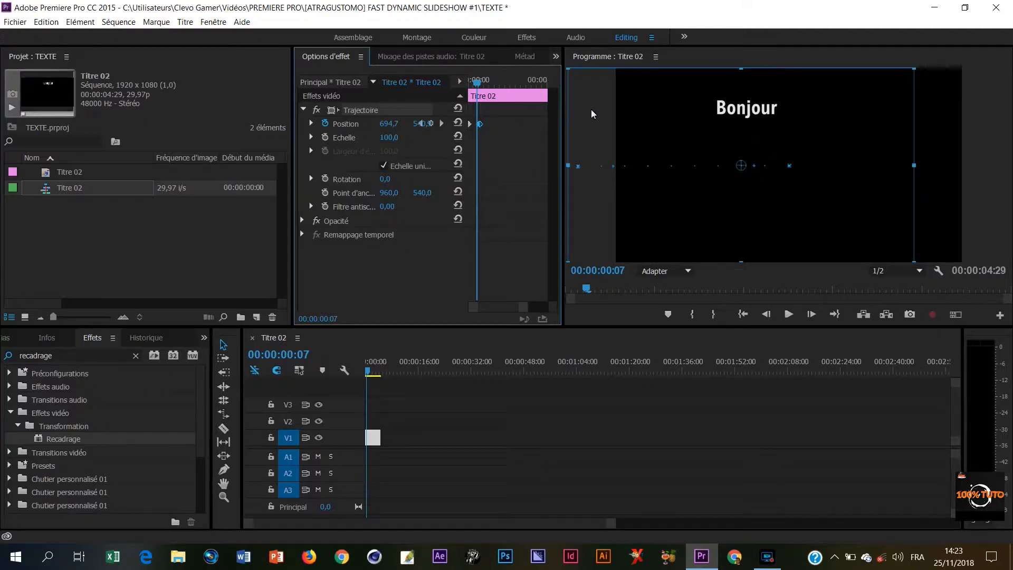
pyautogui.click(470, 83)
pyautogui.press('space')
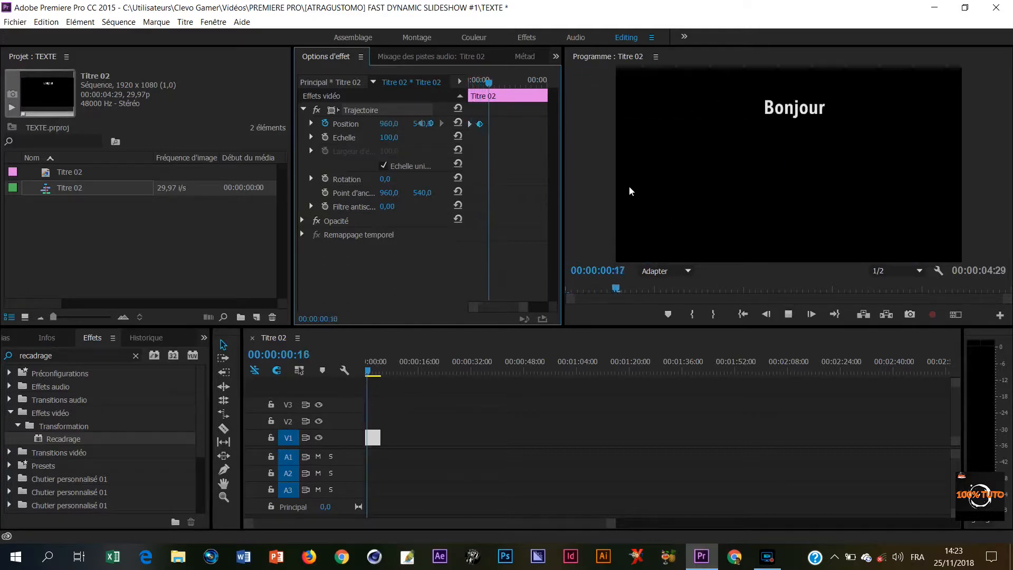
pyautogui.press('space')
pyautogui.moveTo(498, 84); pyautogui.dragTo(461, 112)
pyautogui.press('space')
pyautogui.press('space')
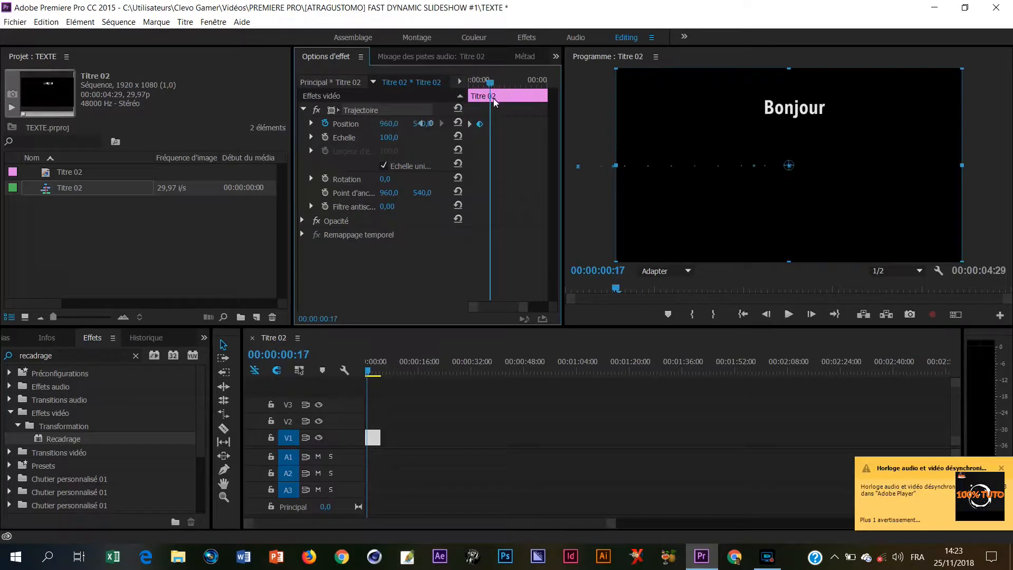
# Set the temporal interpolation of both Position keyframes to Progressif.
pyautogui.moveTo(487, 83); pyautogui.dragTo(466, 134)
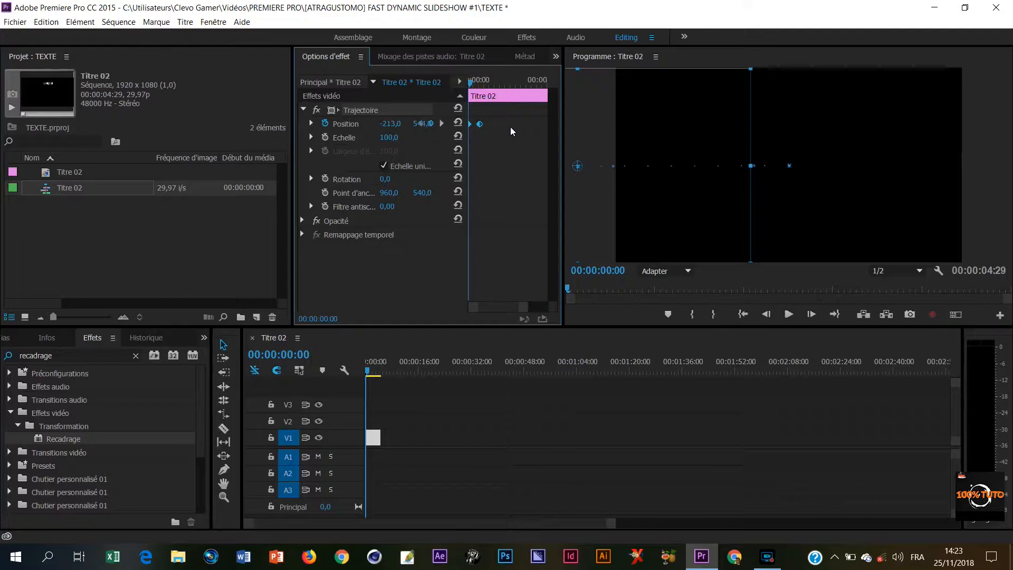
pyautogui.rightClick(479, 124)
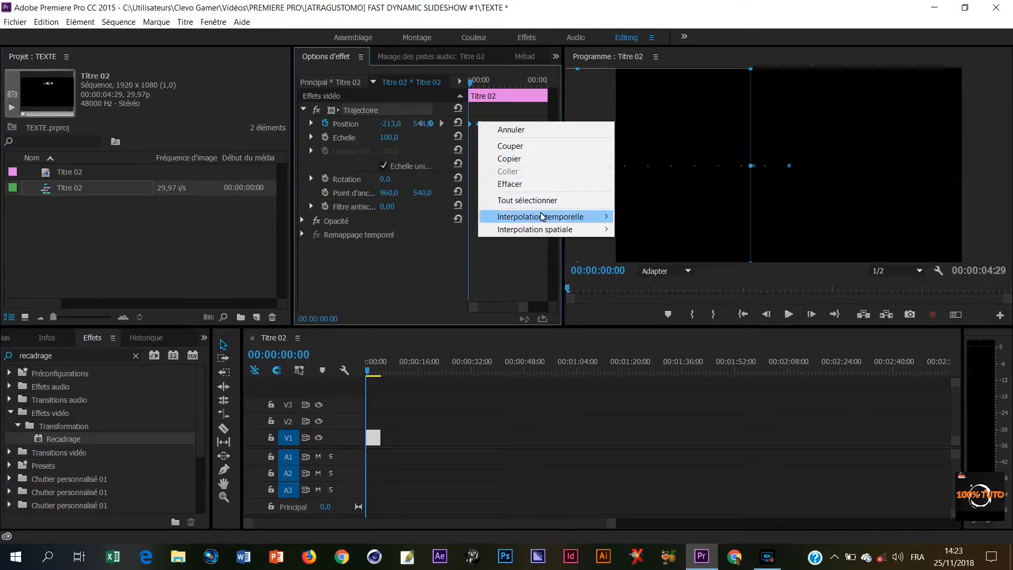
pyautogui.moveTo(538, 217)
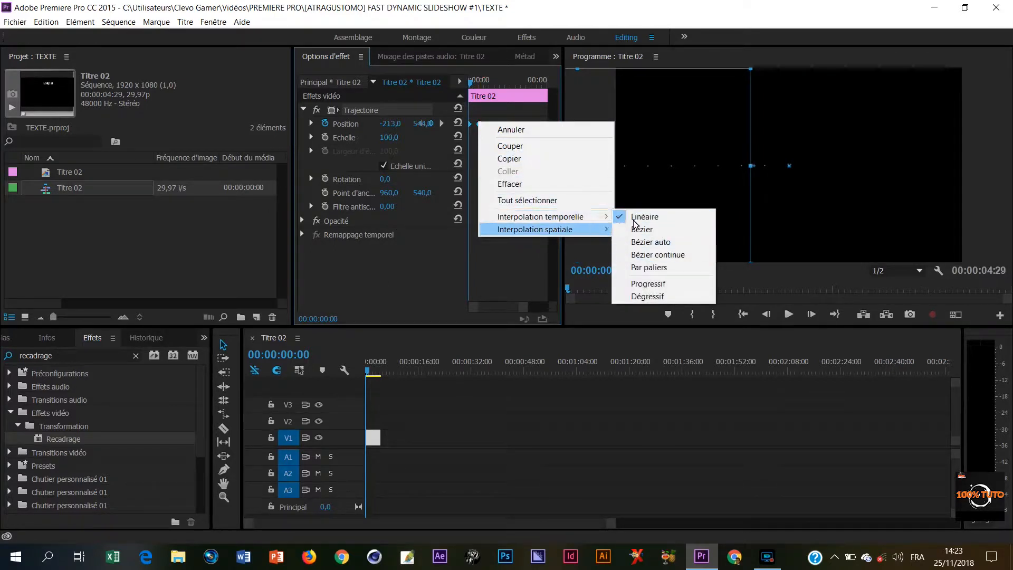
pyautogui.click(666, 284)
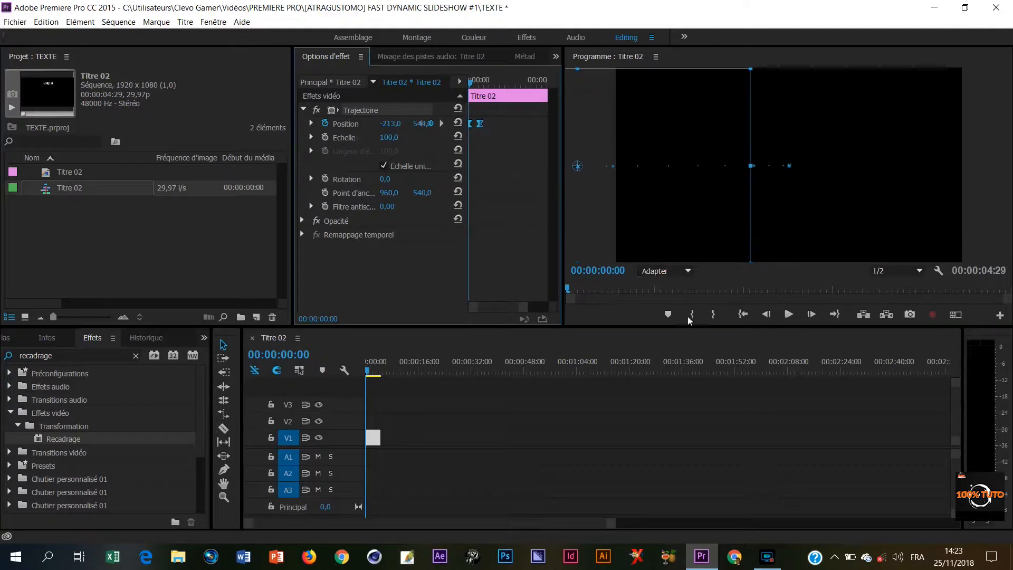
# Play the title's entrance several times from the start to check the Progressif easing.
pyautogui.press('space')
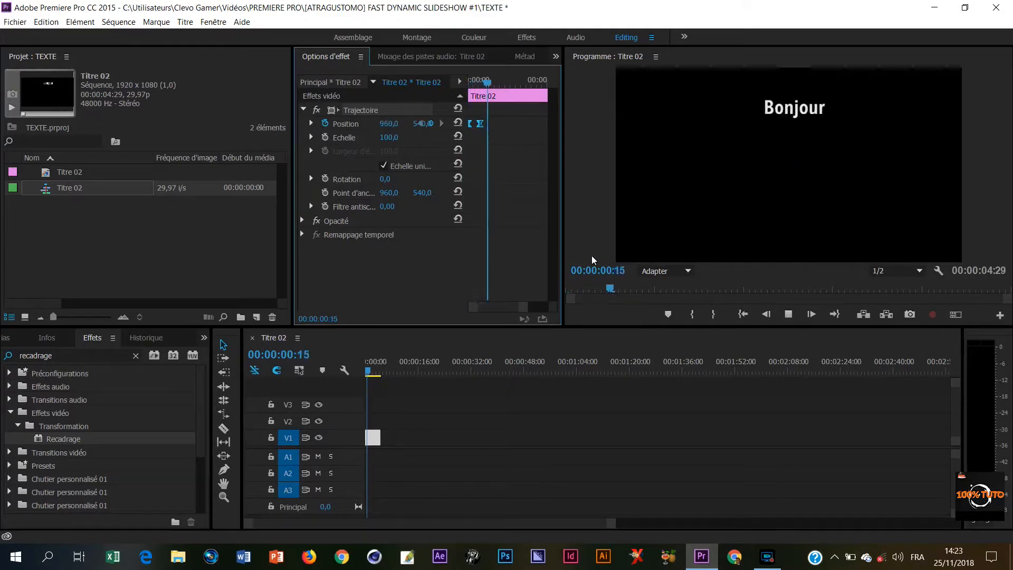
pyautogui.click(366, 370)
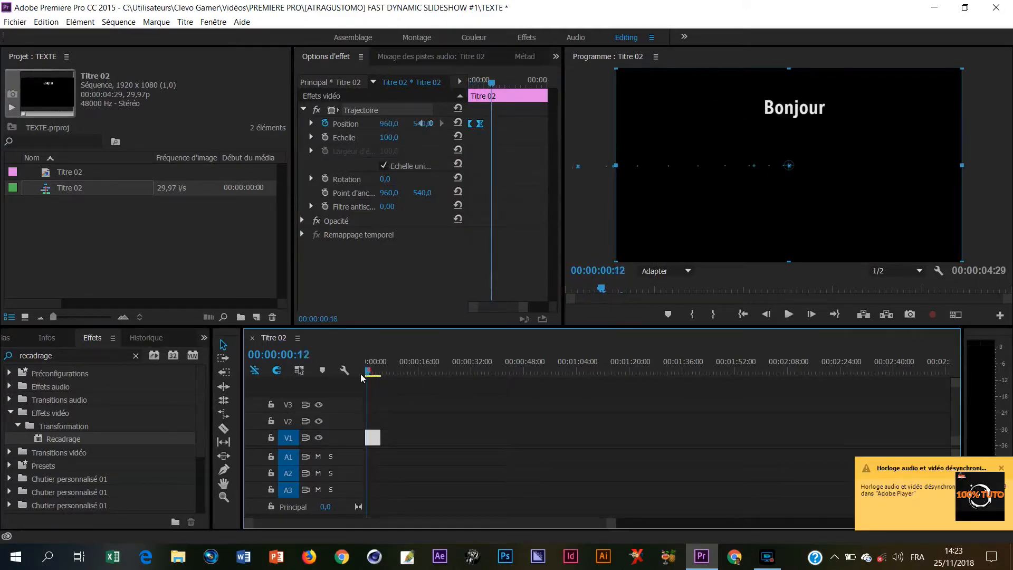
pyautogui.press('space')
pyautogui.click(369, 372)
pyautogui.click(367, 372)
pyautogui.press('space')
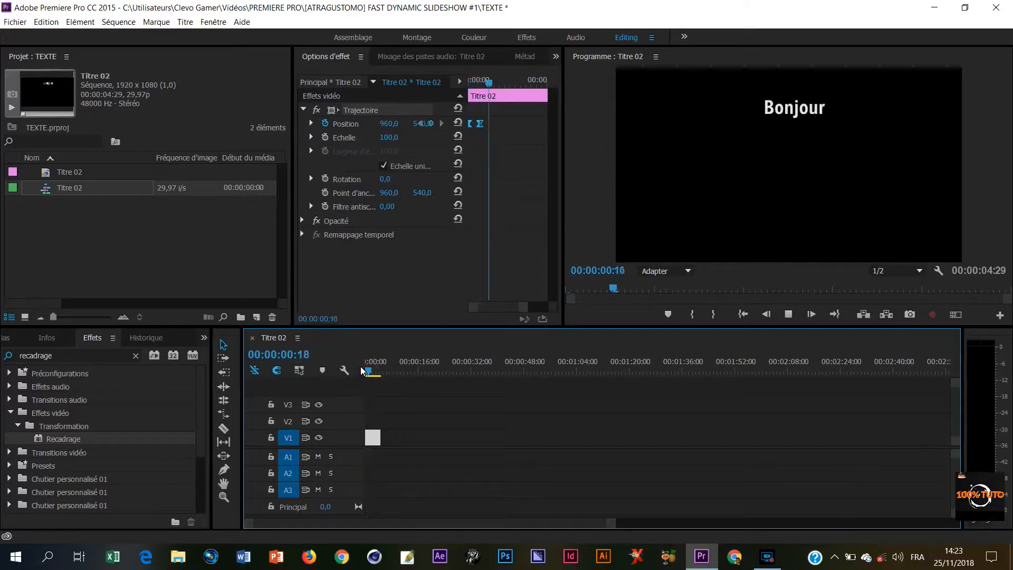
pyautogui.moveTo(368, 371); pyautogui.dragTo(364, 373)
pyautogui.press('space')
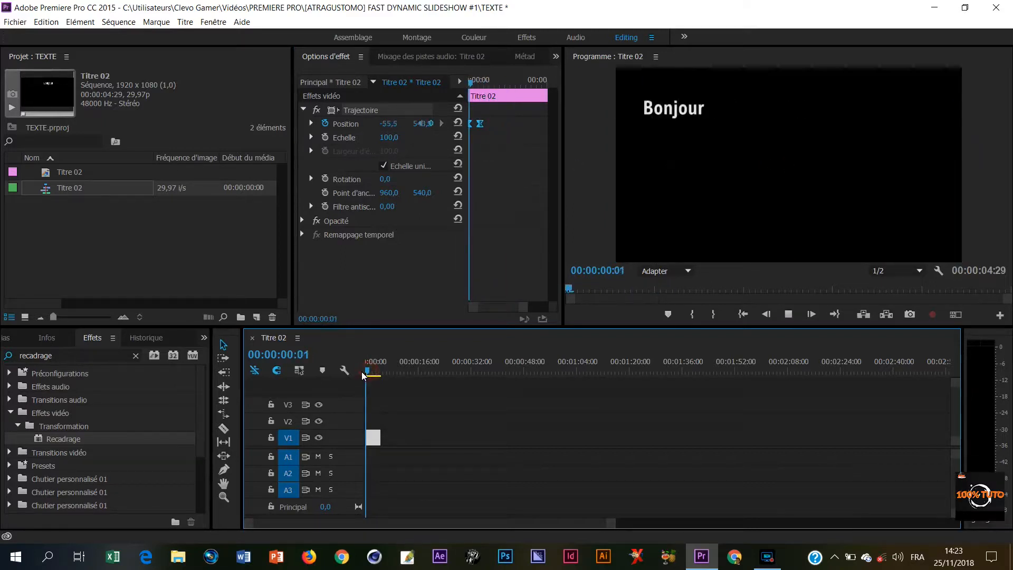
pyautogui.press('space')
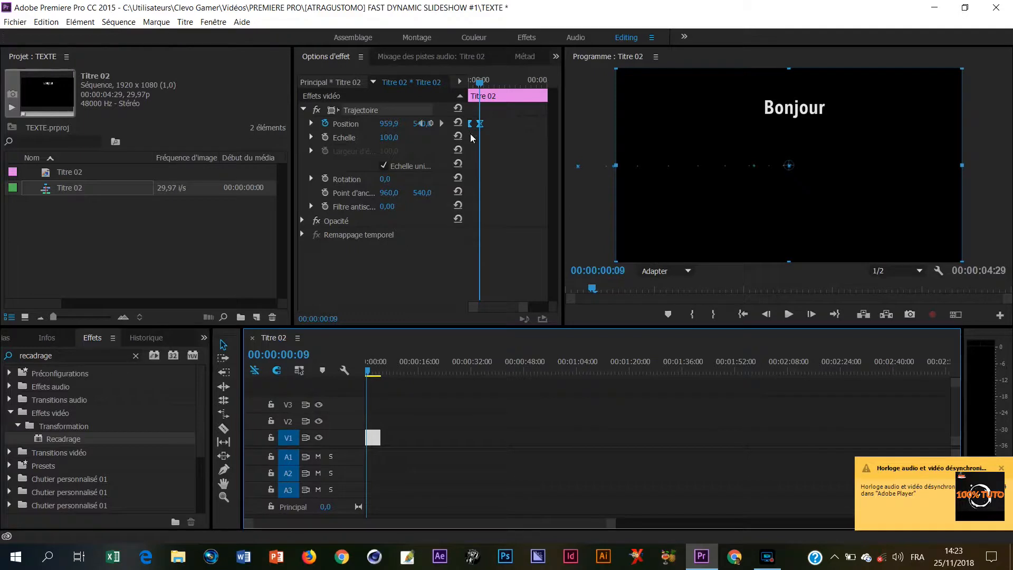
# Reshape Position's velocity graph into a bell curve with zero speed at both keyframes and a peak of about 10460.
pyautogui.click(312, 124)
pyautogui.moveTo(520, 307); pyautogui.dragTo(496, 306)
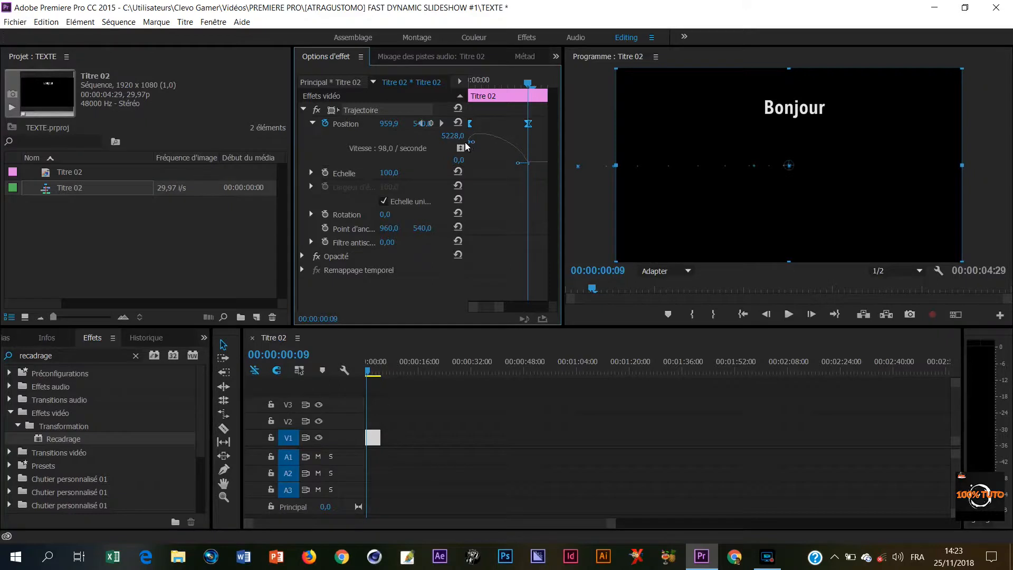
pyautogui.moveTo(471, 143); pyautogui.dragTo(507, 166)
# Replay the slide-in repeatedly from the first frame to judge the bell-shaped velocity curve.
pyautogui.click(368, 372)
pyautogui.press('space')
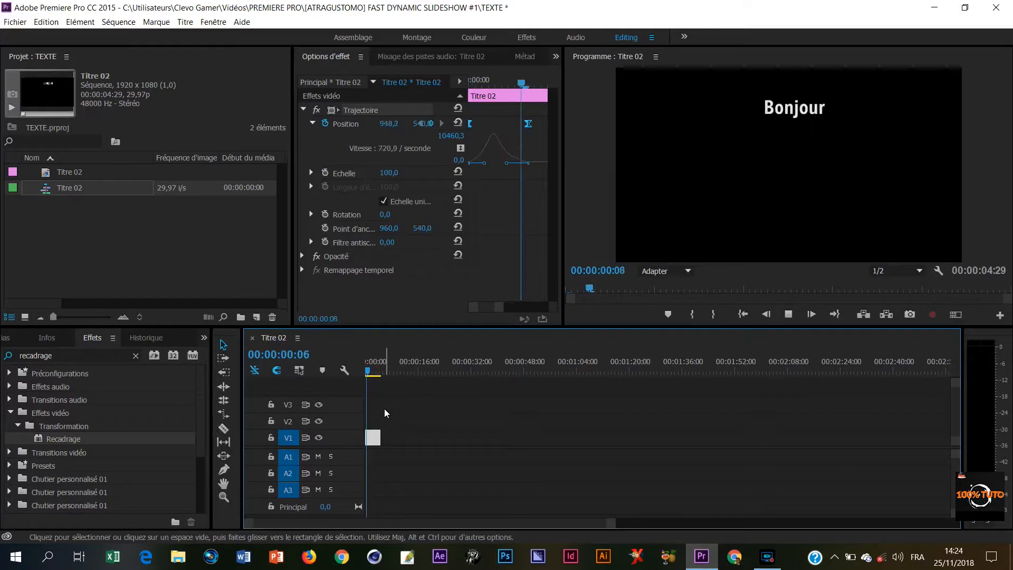
pyautogui.press('space')
pyautogui.moveTo(370, 371); pyautogui.dragTo(348, 381)
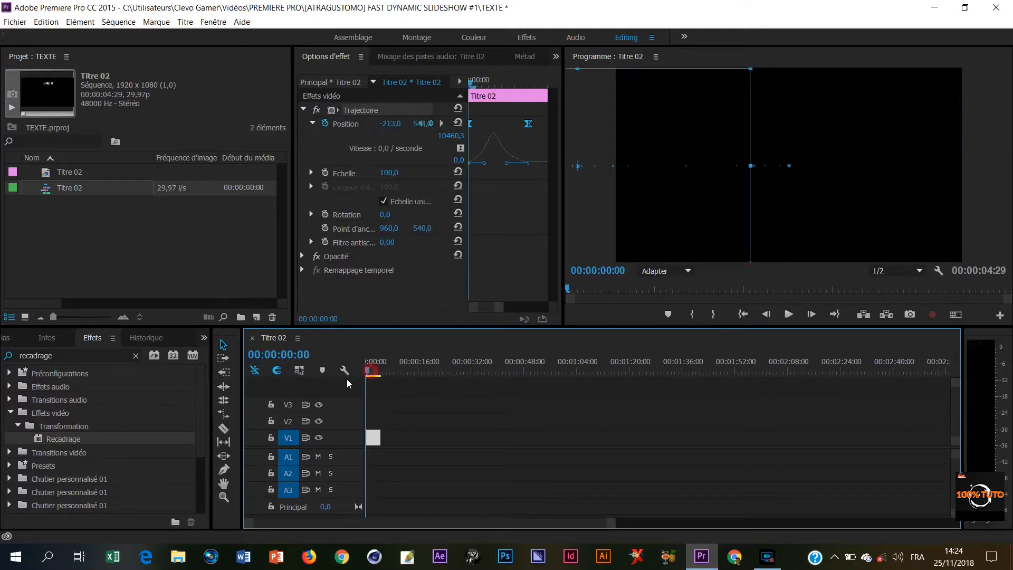
pyautogui.press('space')
pyautogui.press('space')
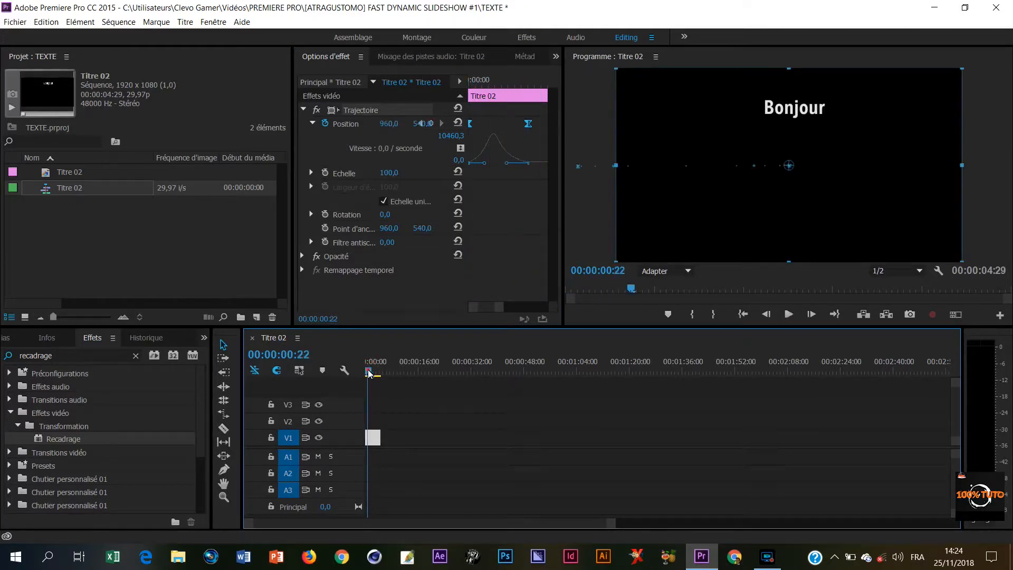
pyautogui.moveTo(373, 372); pyautogui.dragTo(334, 386)
pyautogui.press('space')
pyautogui.press('space')
pyautogui.moveTo(368, 372); pyautogui.dragTo(342, 375)
pyautogui.press('space')
pyautogui.press('space')
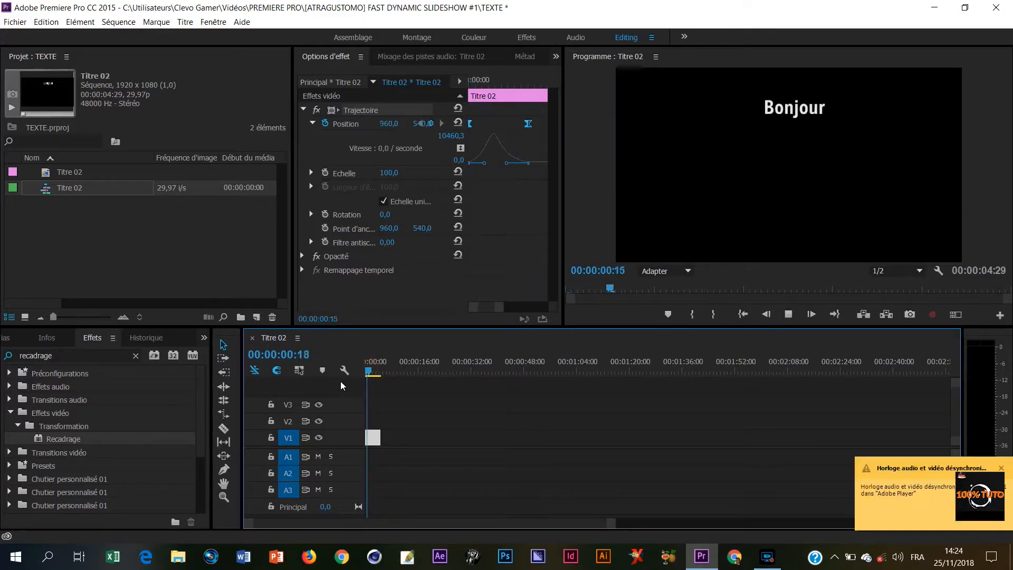
pyautogui.press('space')
pyautogui.press('space')
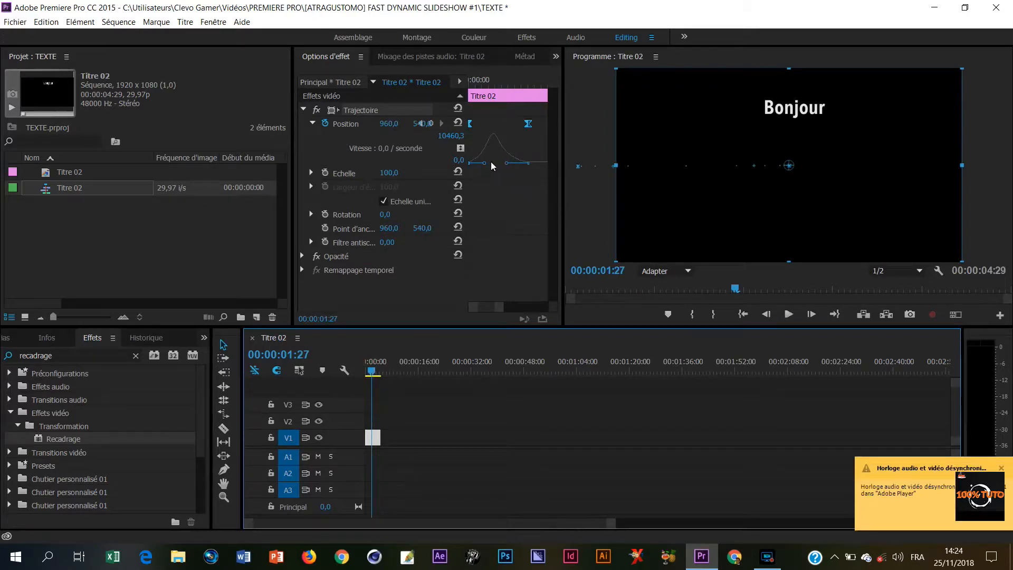
# Try shifting the peak of Position's velocity curve to the second keyframe, and preview the title's entrance.
pyautogui.moveTo(484, 163)
pyautogui.mouseDown()
pyautogui.moveTo(530, 168)
pyautogui.moveTo(496, 168)
pyautogui.mouseUp()
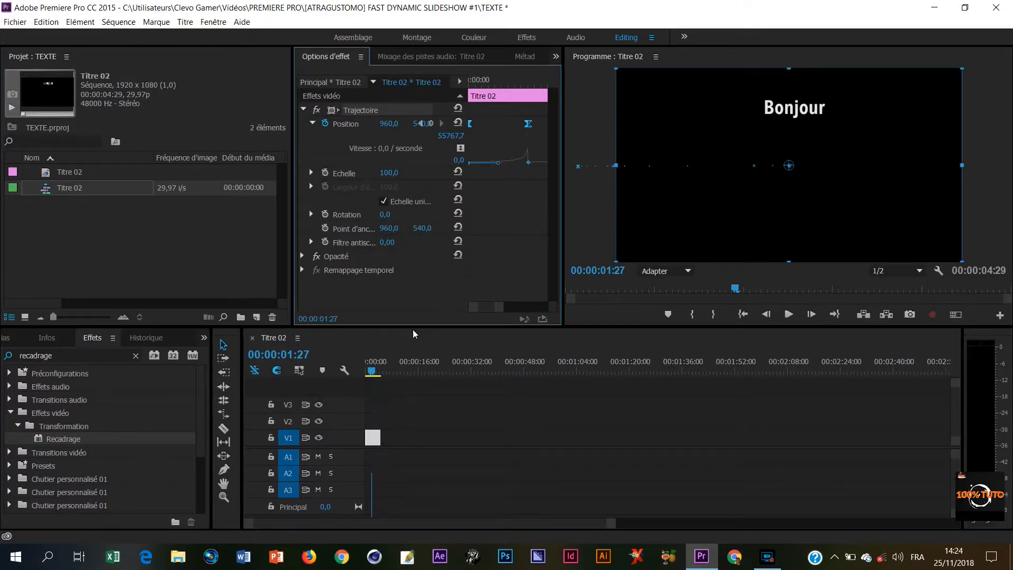
pyautogui.moveTo(371, 376); pyautogui.dragTo(345, 394)
pyautogui.press('space')
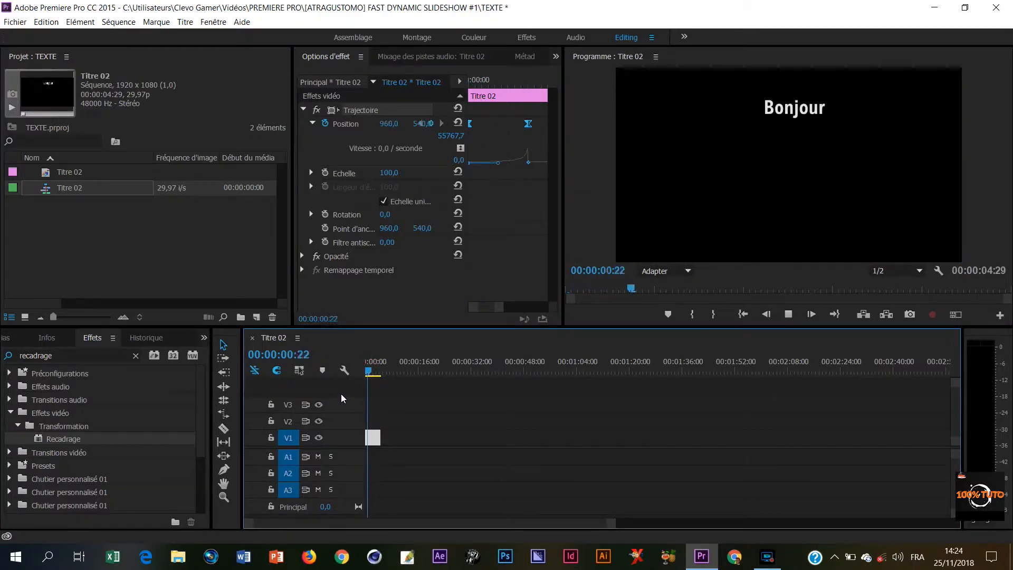
pyautogui.press('space')
pyautogui.moveTo(372, 376); pyautogui.dragTo(324, 390)
pyautogui.press('space')
pyautogui.press('space')
pyautogui.moveTo(372, 375); pyautogui.dragTo(341, 385)
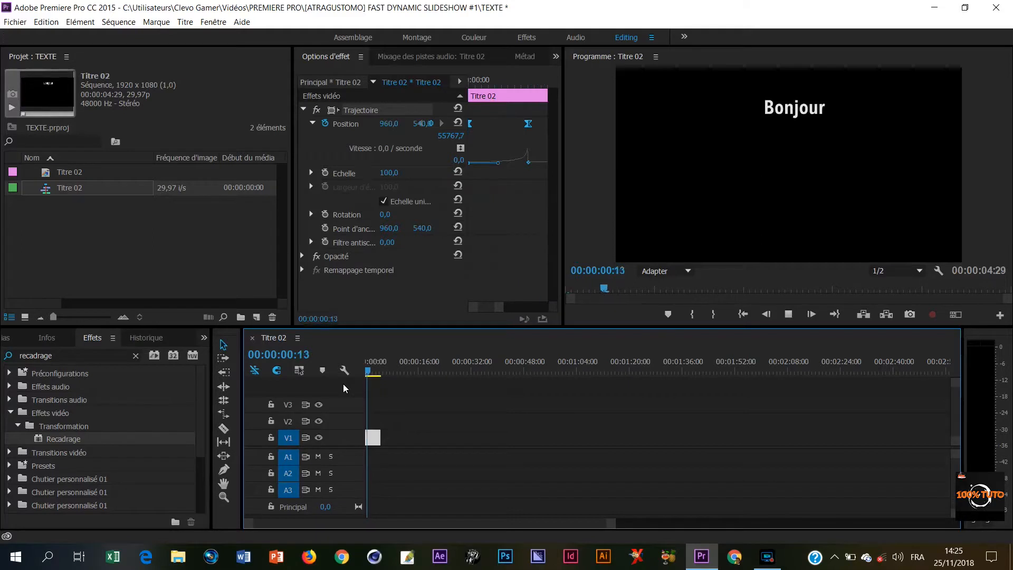
pyautogui.press('space')
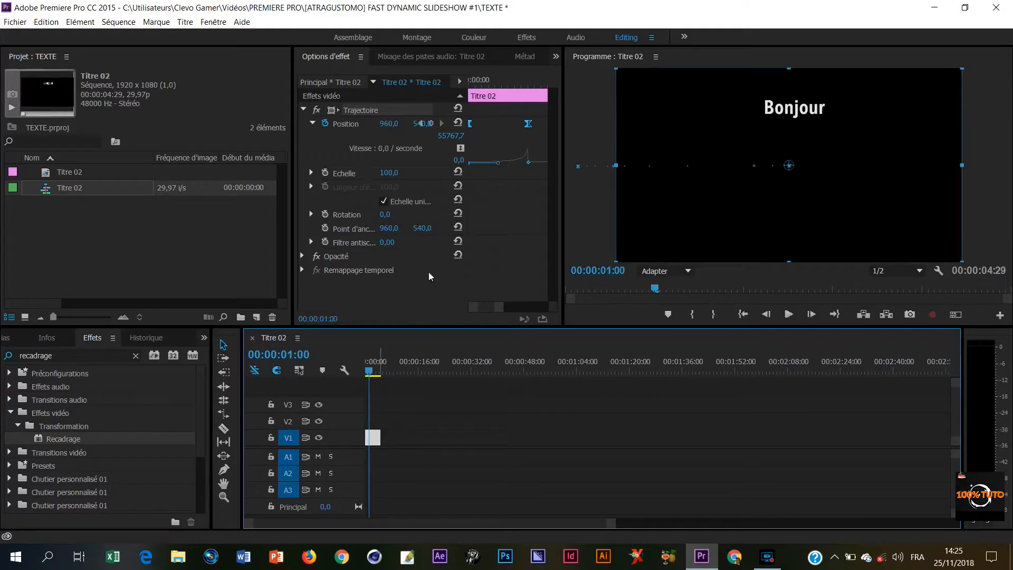
# Rebalance Position's velocity curve to peak at about 14867 midway between the keyframes, and preview the slide-in.
pyautogui.click(527, 163)
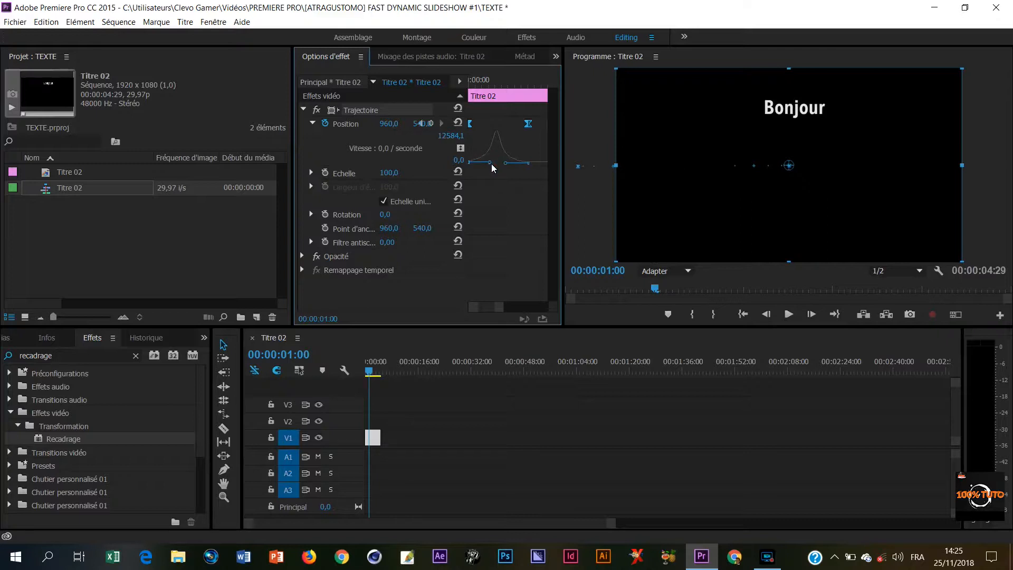
pyautogui.moveTo(371, 369); pyautogui.dragTo(352, 378)
pyautogui.press('space')
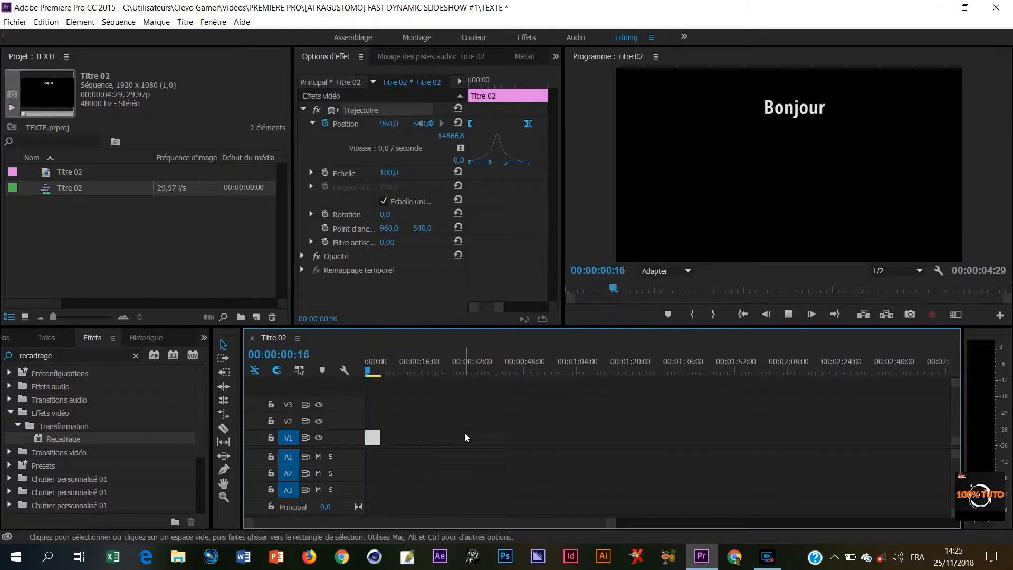
pyautogui.press('space')
pyautogui.moveTo(371, 369); pyautogui.dragTo(367, 371)
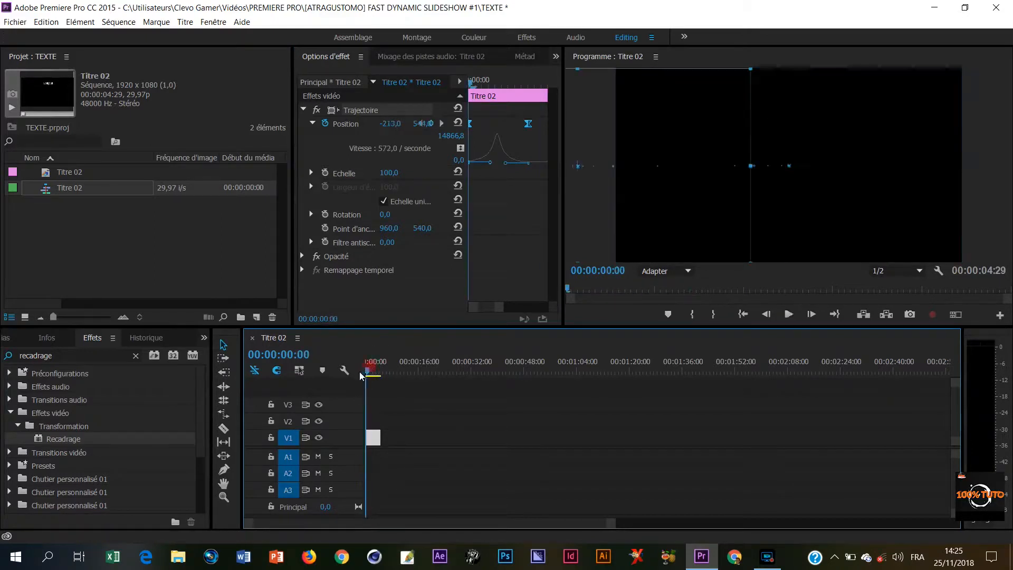
pyautogui.press('space')
pyautogui.press('space')
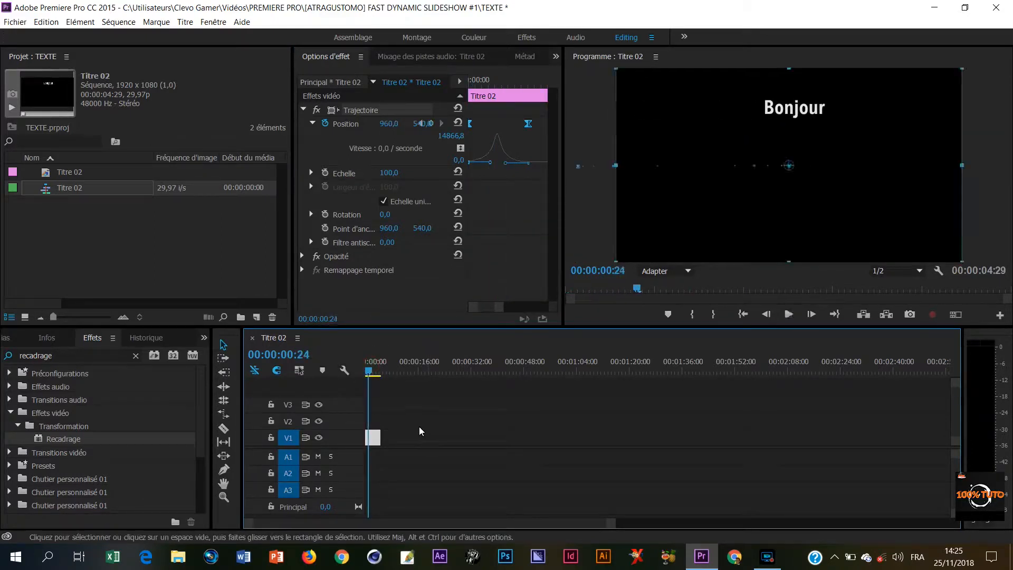
pyautogui.click(383, 201)
pyautogui.moveTo(372, 363); pyautogui.dragTo(352, 389)
pyautogui.press('space')
pyautogui.press('space')
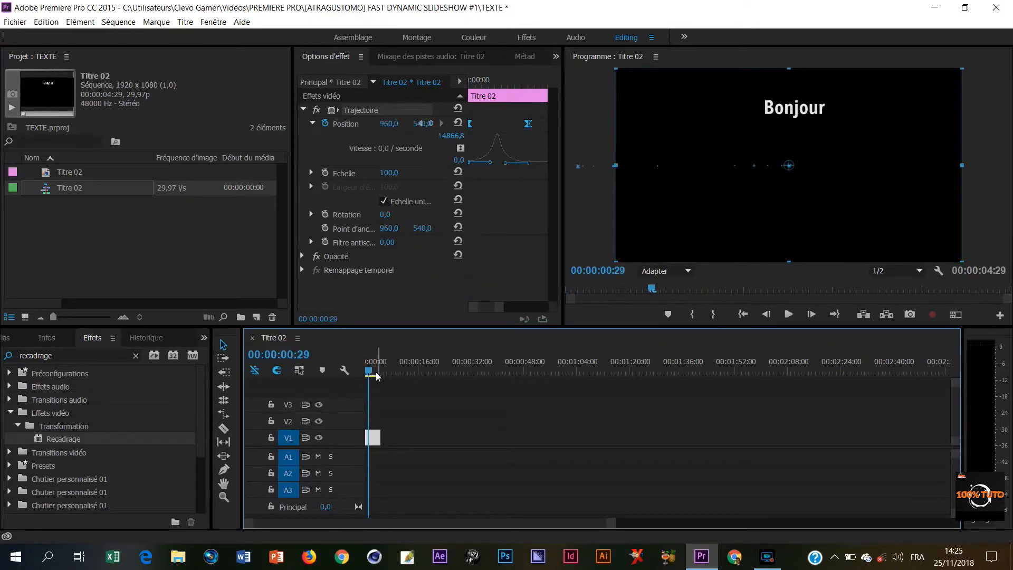
# Park the playhead at 00:00:00:18 and duplicate the Titre 02 title item in the project.
pyautogui.moveTo(371, 375); pyautogui.dragTo(373, 376)
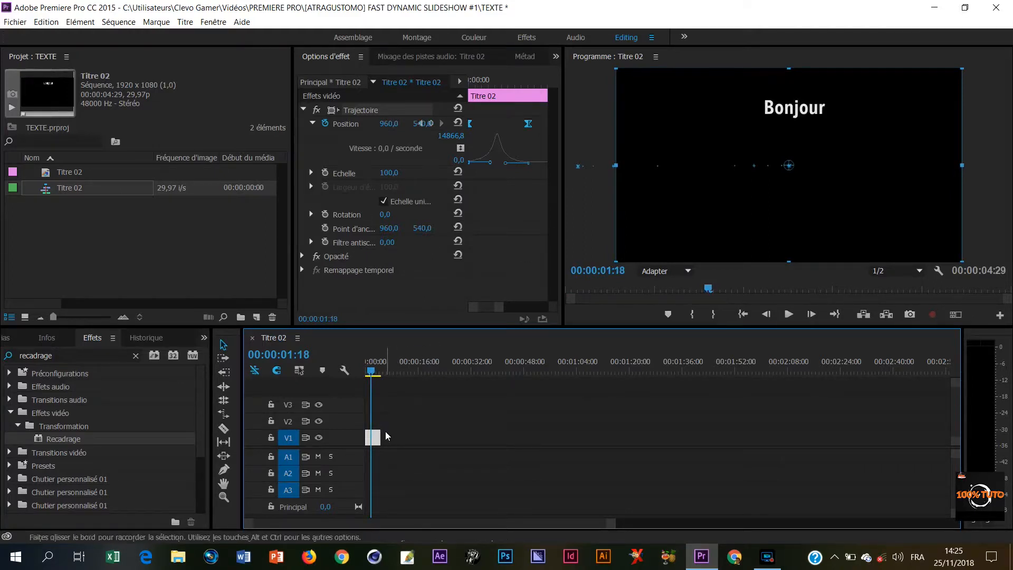
pyautogui.click(372, 438)
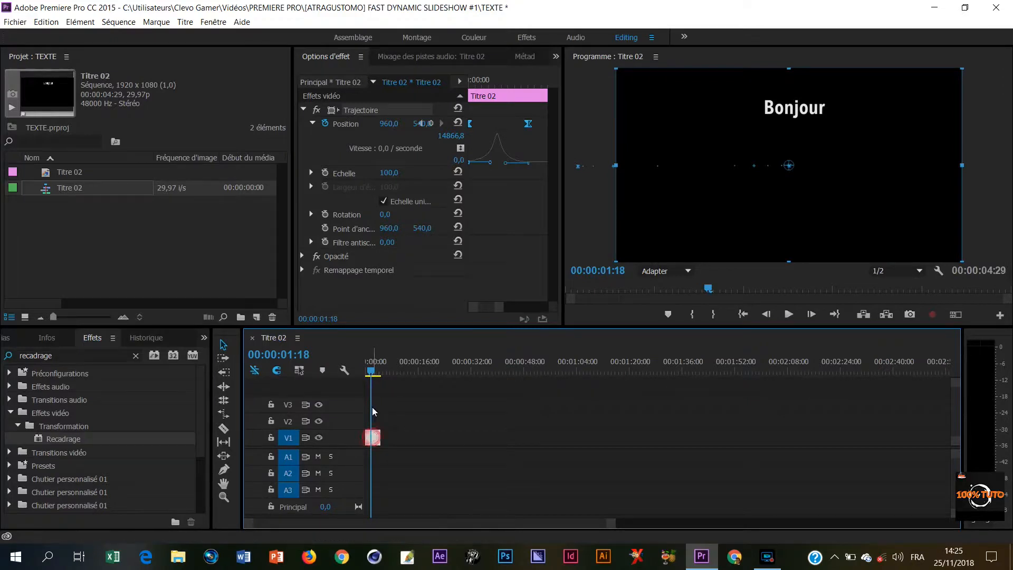
pyautogui.click(368, 376)
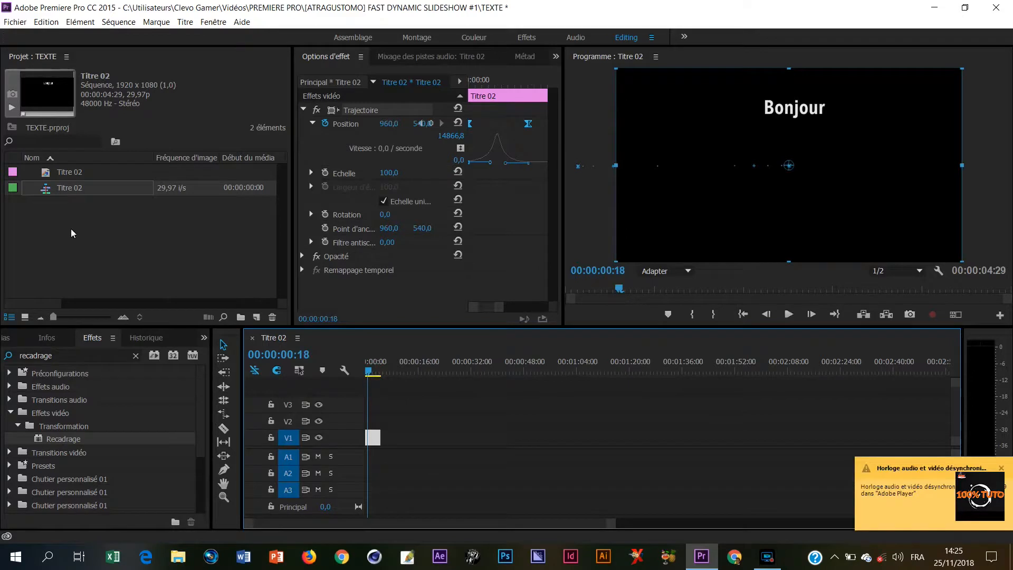
pyautogui.click(67, 172)
pyautogui.hotkey('ctrl', 'v')
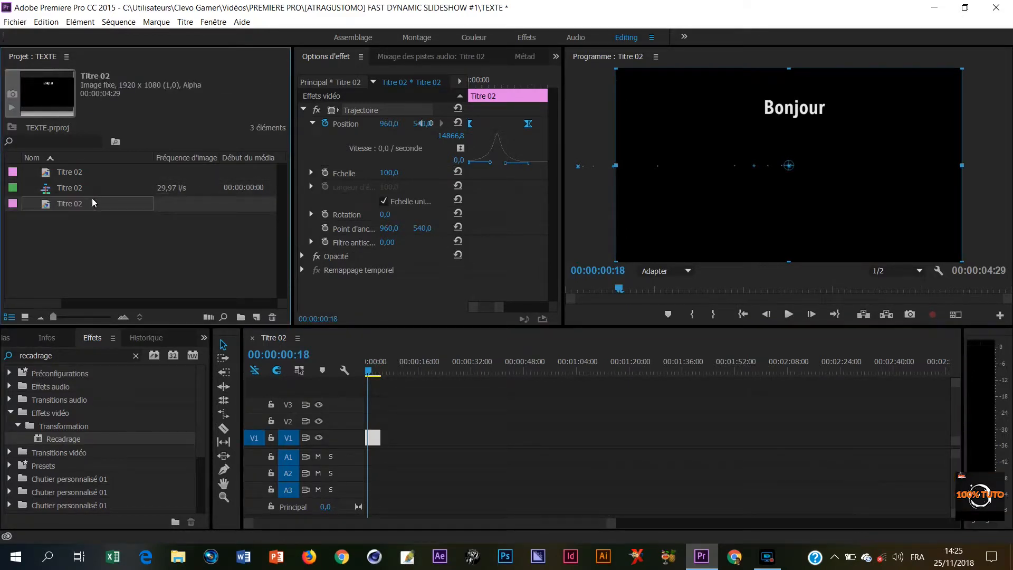
# In the duplicated title, move the text below the original "Bonjour" and change it to "nous allons apprendre".
pyautogui.click(77, 207)
pyautogui.click(113, 204)
pyautogui.doubleClick(169, 207)
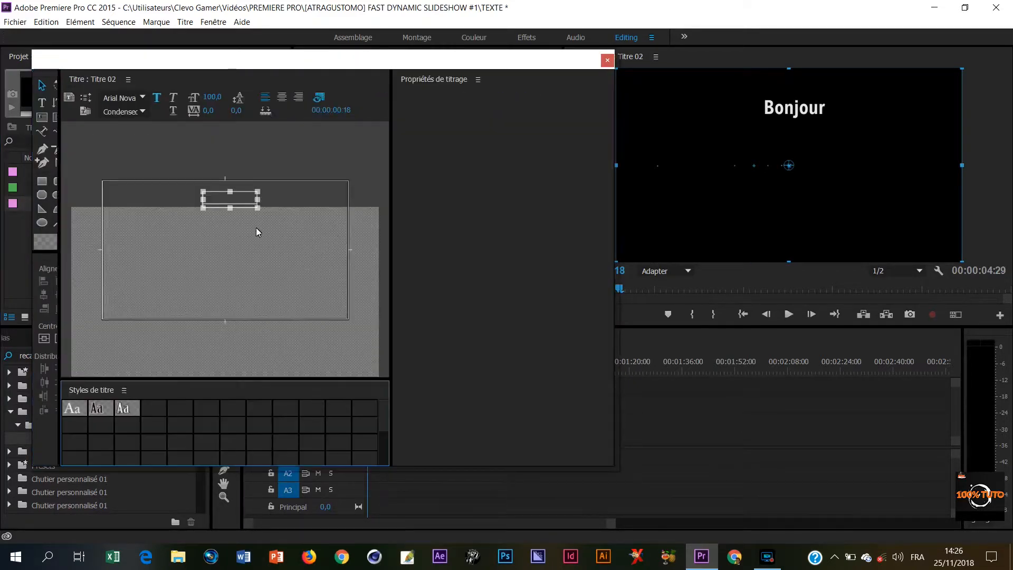
pyautogui.moveTo(230, 199); pyautogui.dragTo(228, 233)
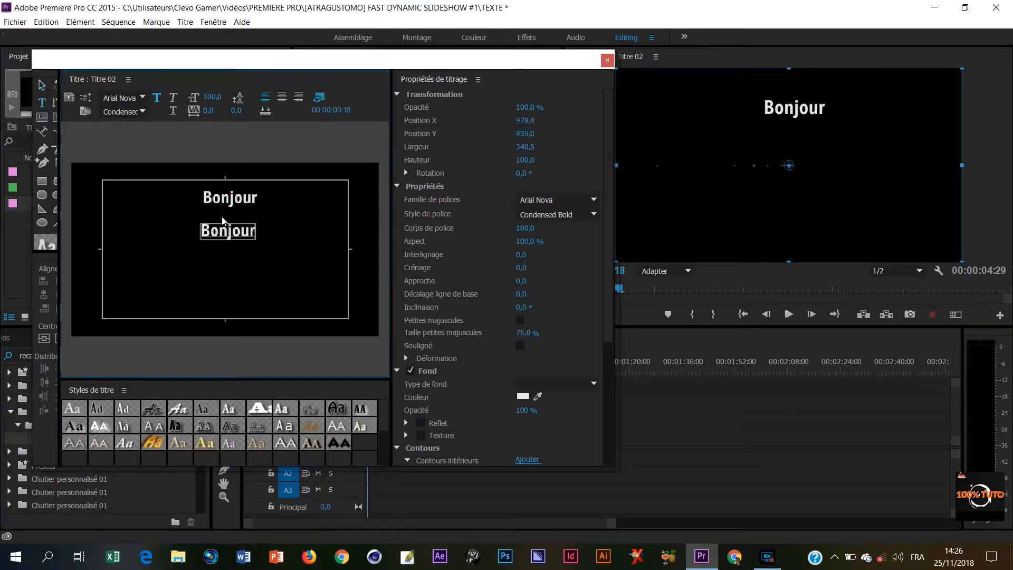
pyautogui.doubleClick(221, 236)
pyautogui.hotkey('ctrl', 'a')
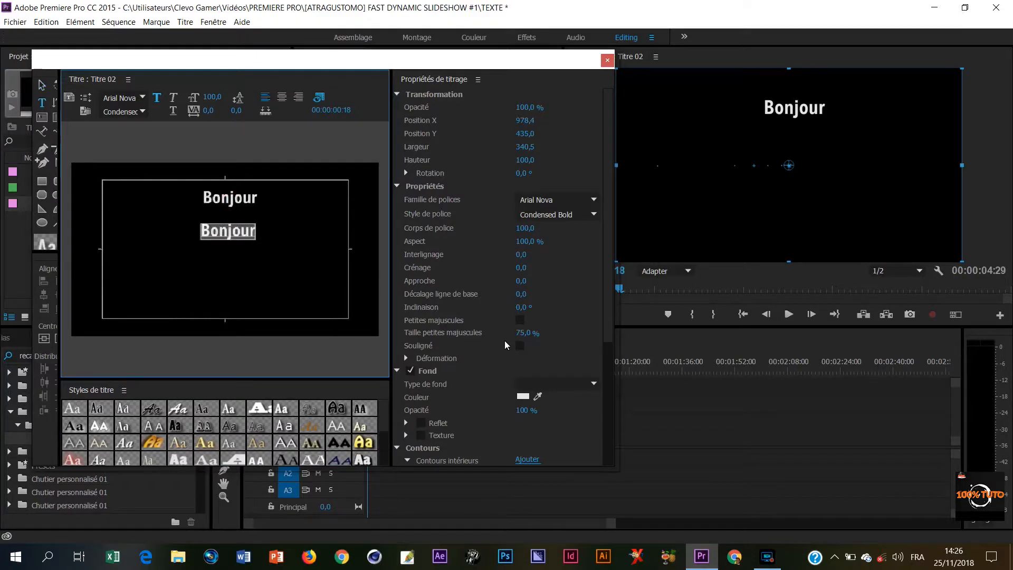
pyautogui.write('nous allons apprendre')
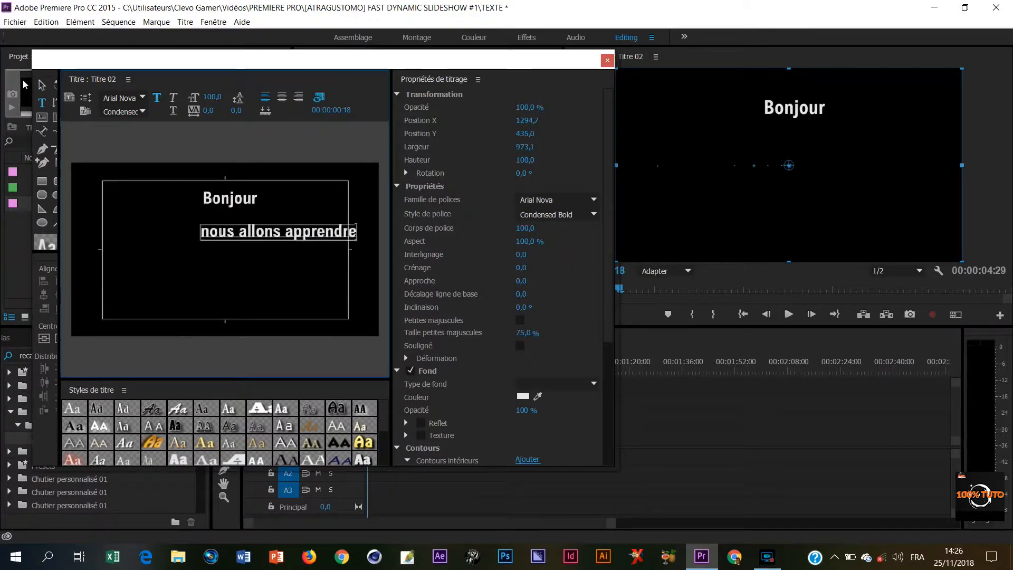
# Move the "nous allons apprendre" text to about X 994.6, Y 517.2, roughly centred beneath "Bonjour".
pyautogui.click(42, 85)
pyautogui.click(261, 232)
pyautogui.moveTo(261, 232); pyautogui.dragTo(211, 245)
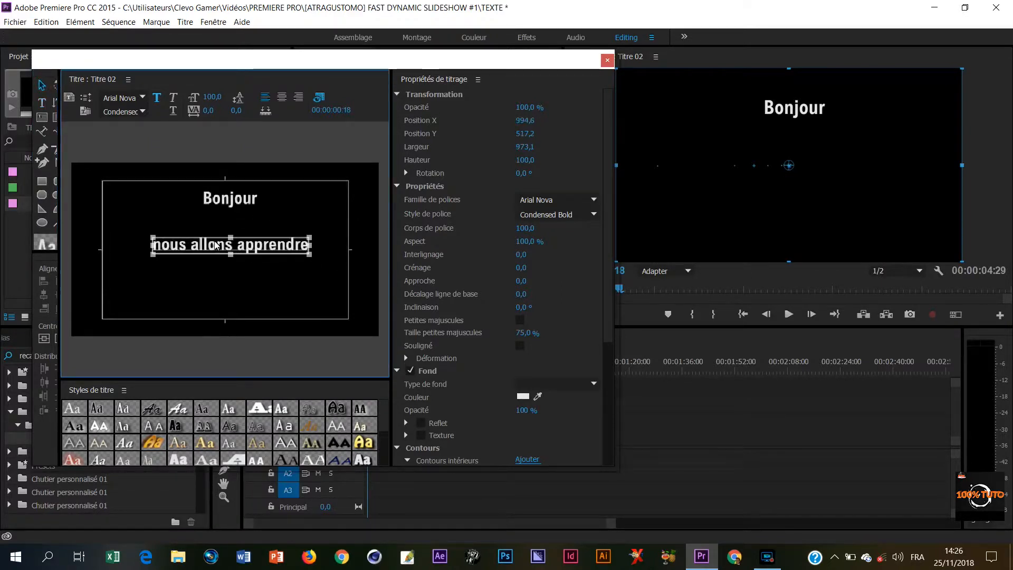
pyautogui.click(228, 300)
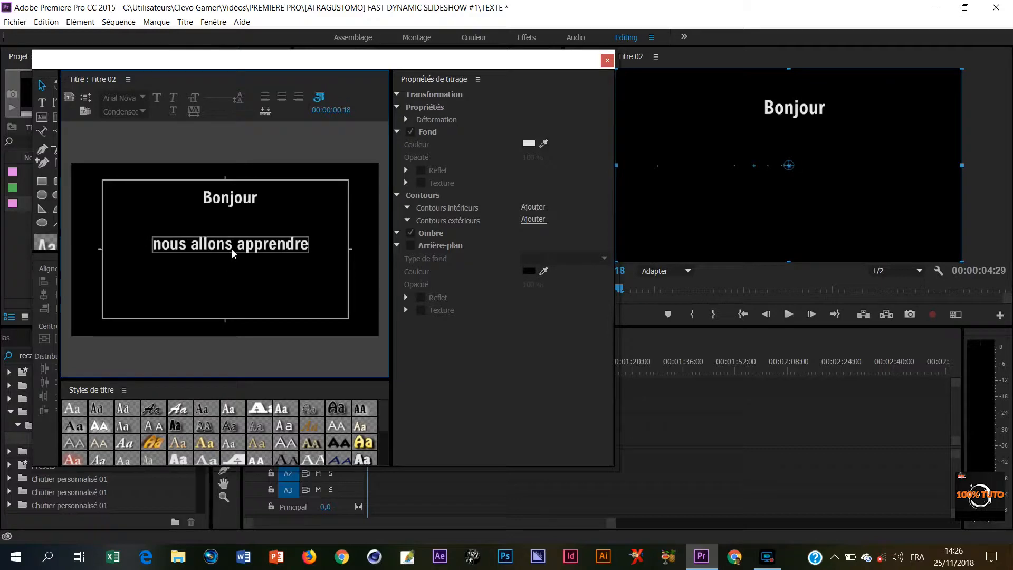
# Close the title editor and place the duplicated title on track V2, starting at 00:00:00:18.
pyautogui.click(604, 61)
pyautogui.moveTo(50, 206); pyautogui.dragTo(378, 430)
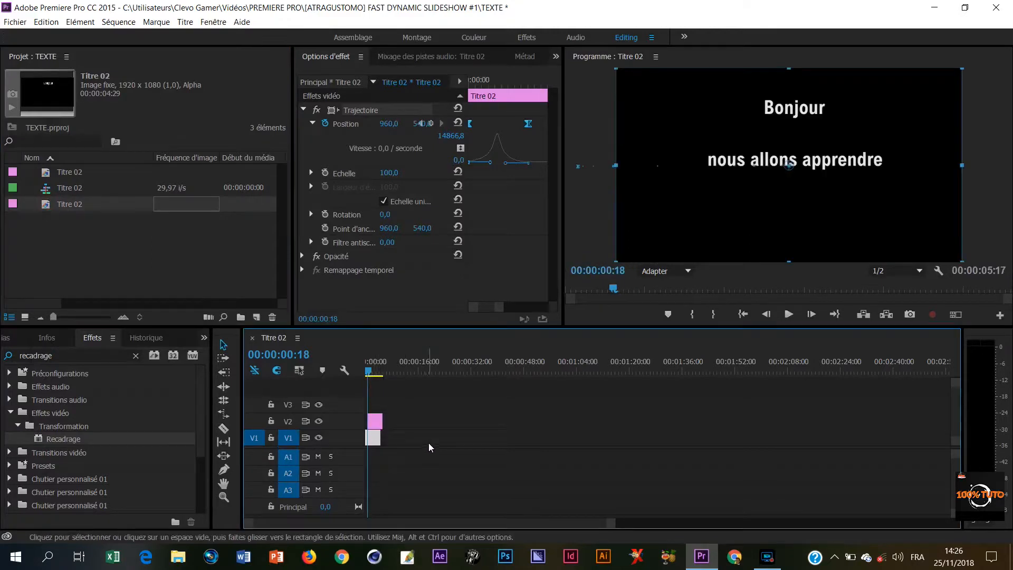
# Play back the start of the sequence to review when the second title appears relative to "Bonjour".
pyautogui.press('space')
pyautogui.press('space')
pyautogui.moveTo(373, 372); pyautogui.dragTo(355, 379)
pyautogui.press('space')
pyautogui.press('space')
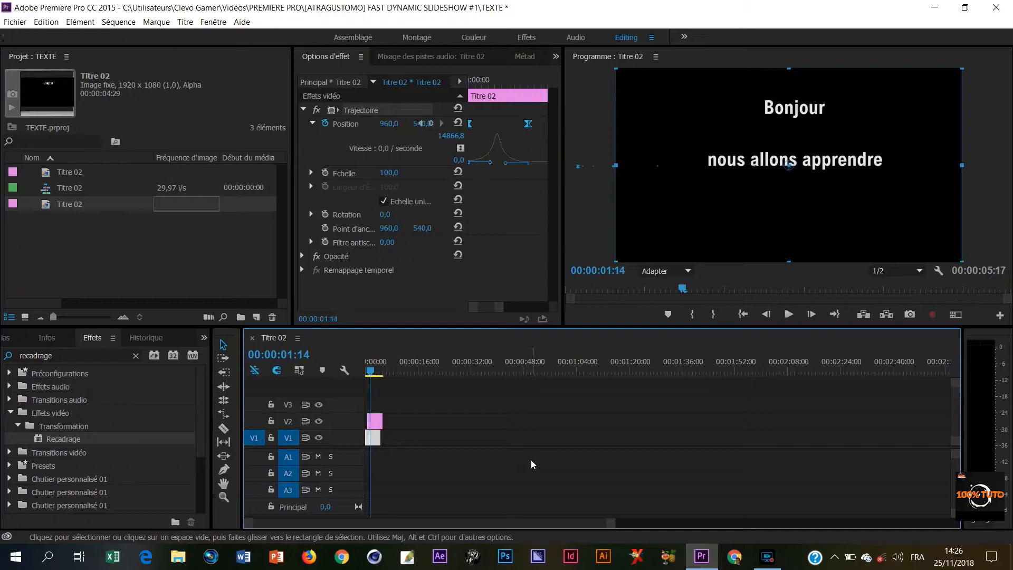
# Set the V2 title's opacity to 0 % and place that opacity keyframe at the start of the clip.
pyautogui.click(374, 424)
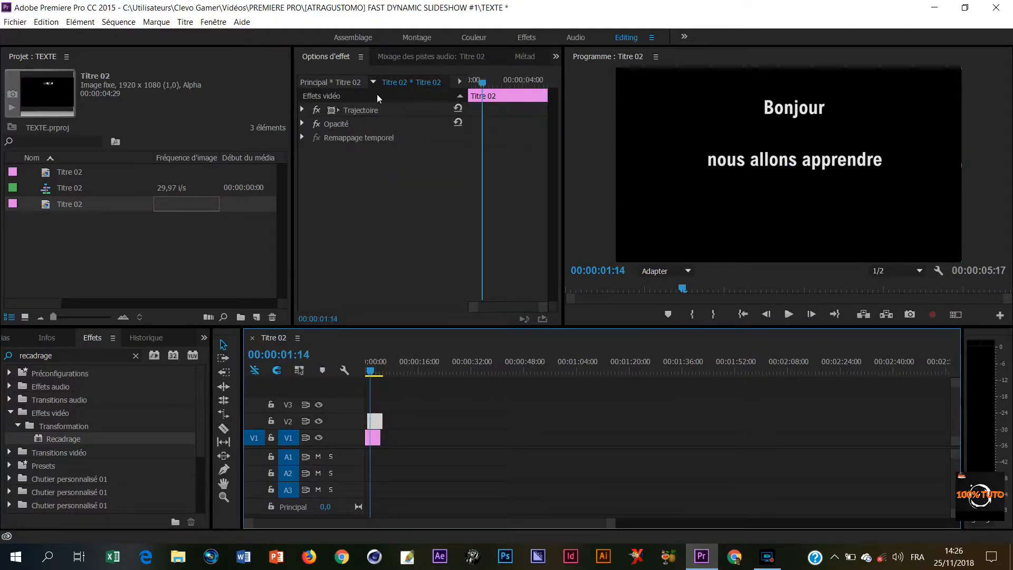
pyautogui.click(303, 124)
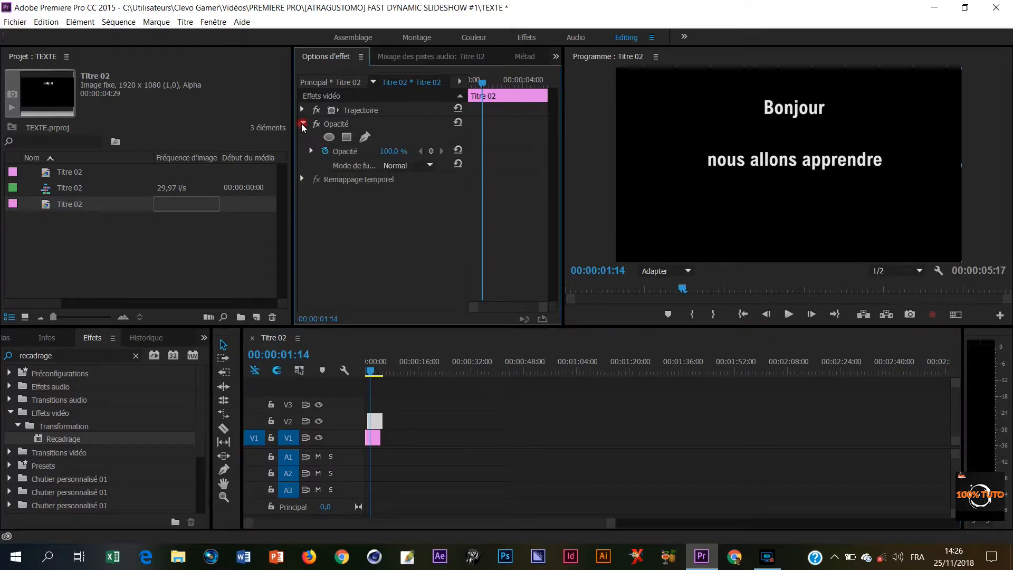
pyautogui.click(325, 152)
pyautogui.click(395, 152)
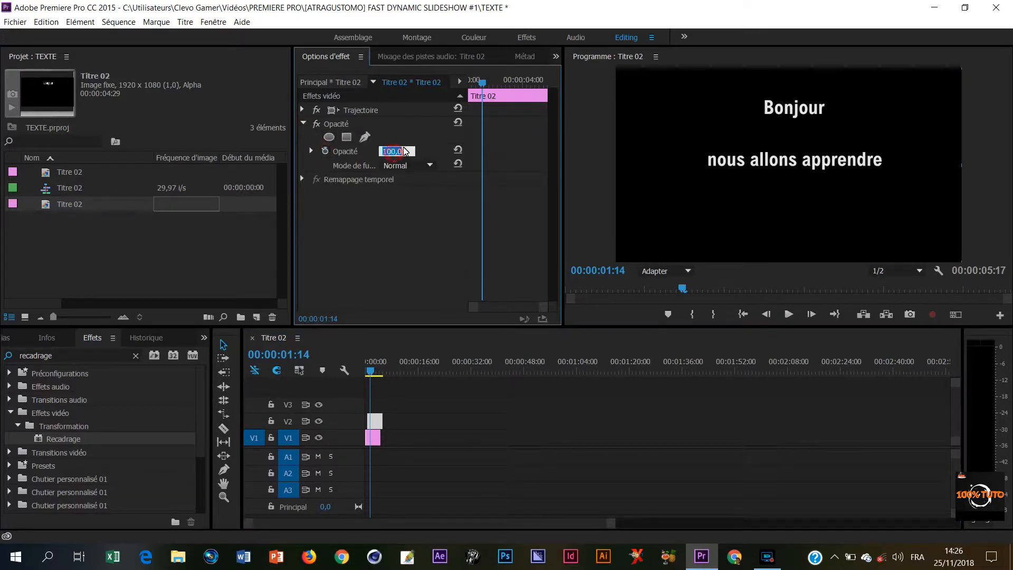
pyautogui.press('Return')
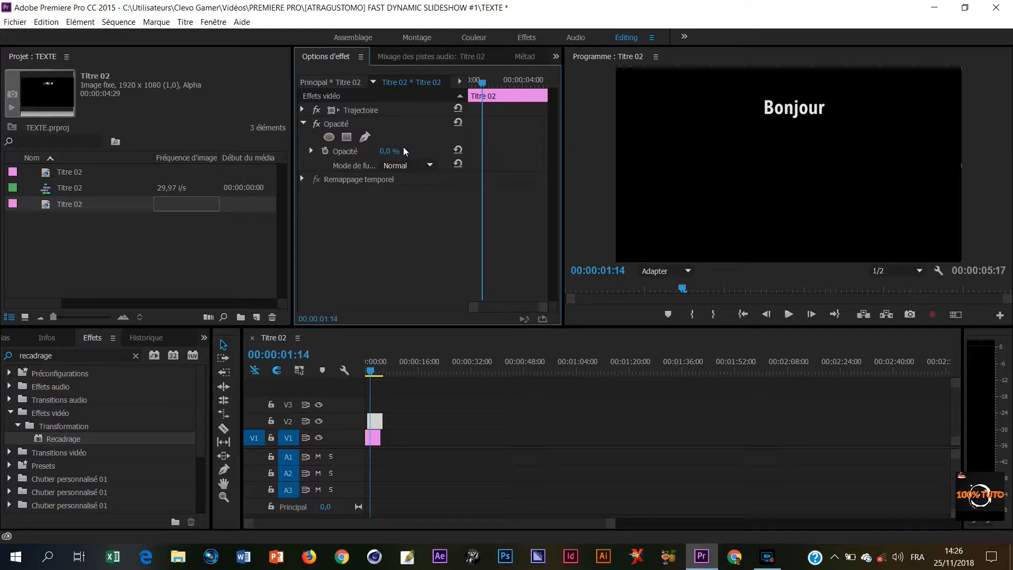
pyautogui.click(322, 150)
pyautogui.moveTo(482, 152); pyautogui.dragTo(470, 158)
# Reset the V2 title's opacity to 100 % at 00:00:01:11 and move the playhead to 00:00:01:19.
pyautogui.moveTo(481, 83); pyautogui.dragTo(481, 98)
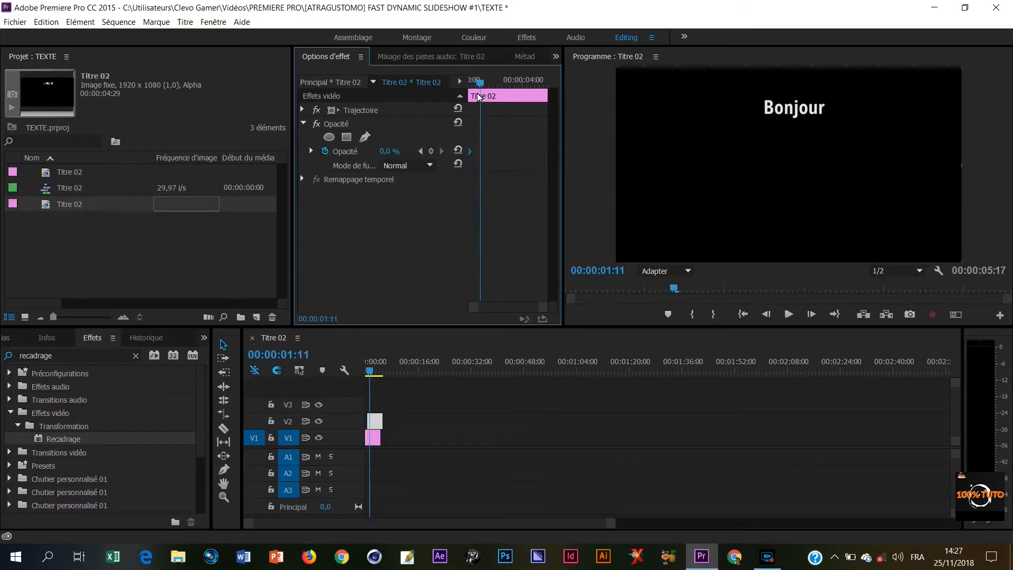
pyautogui.click(457, 151)
pyautogui.click(477, 81)
pyautogui.moveTo(480, 87); pyautogui.dragTo(485, 84)
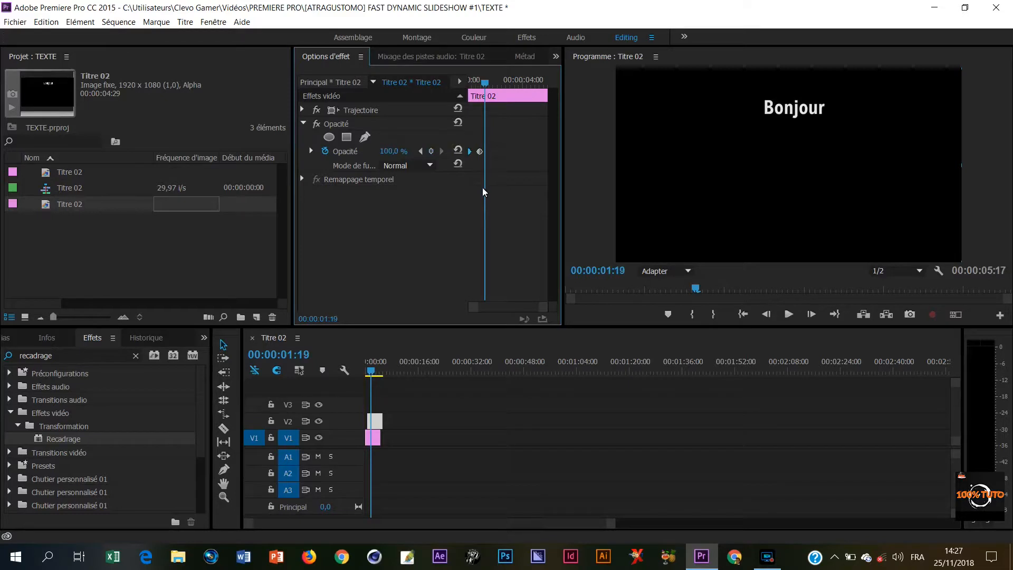
# Undo the opacity changes and the placement of the title on track V2.
pyautogui.press('Delete')
pyautogui.hotkey('ctrl', 'z')
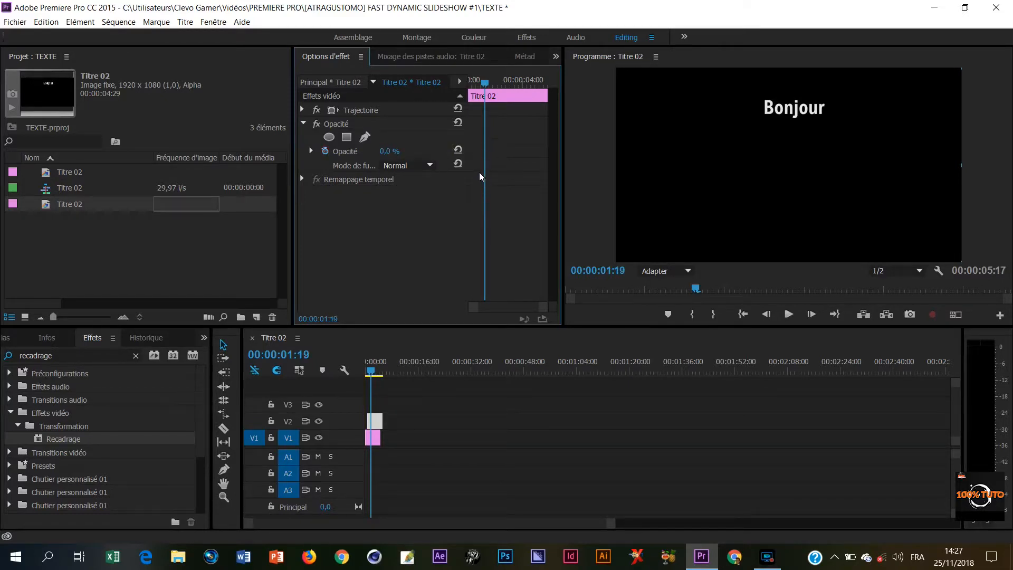
pyautogui.hotkey('ctrl', 'z')
pyautogui.hotkey('ctrl', 'z')
pyautogui.hotkey('ctrl', 'z')
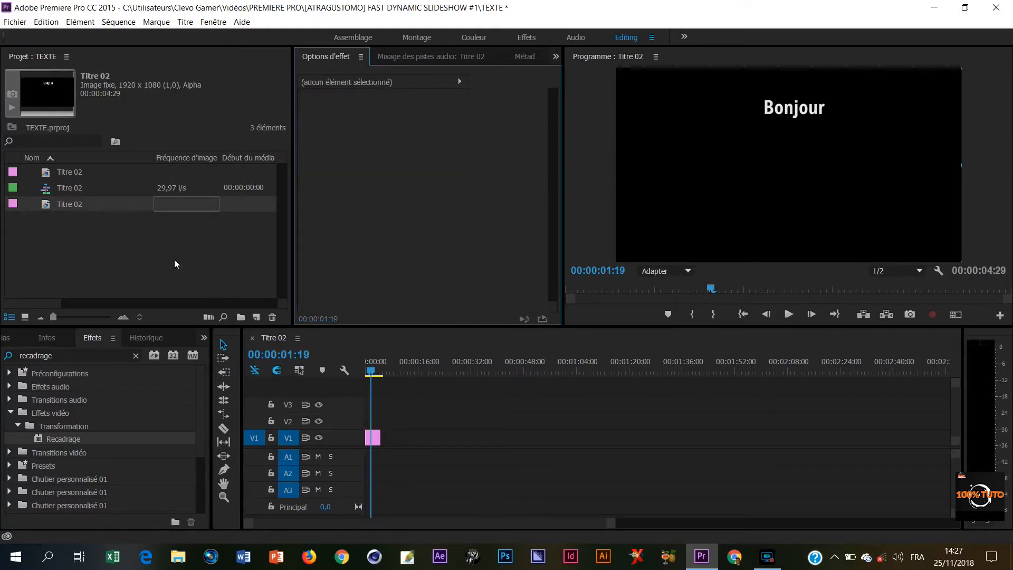
# Place the "nous allons apprendre" title from the project on track V2, starting at 00:00:01:19.
pyautogui.click(88, 204)
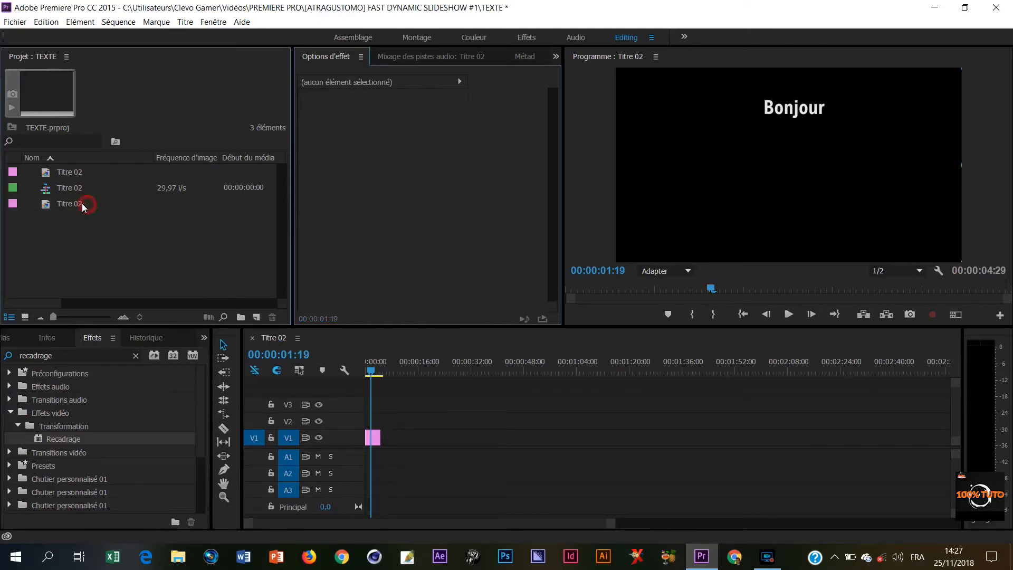
pyautogui.click(83, 204)
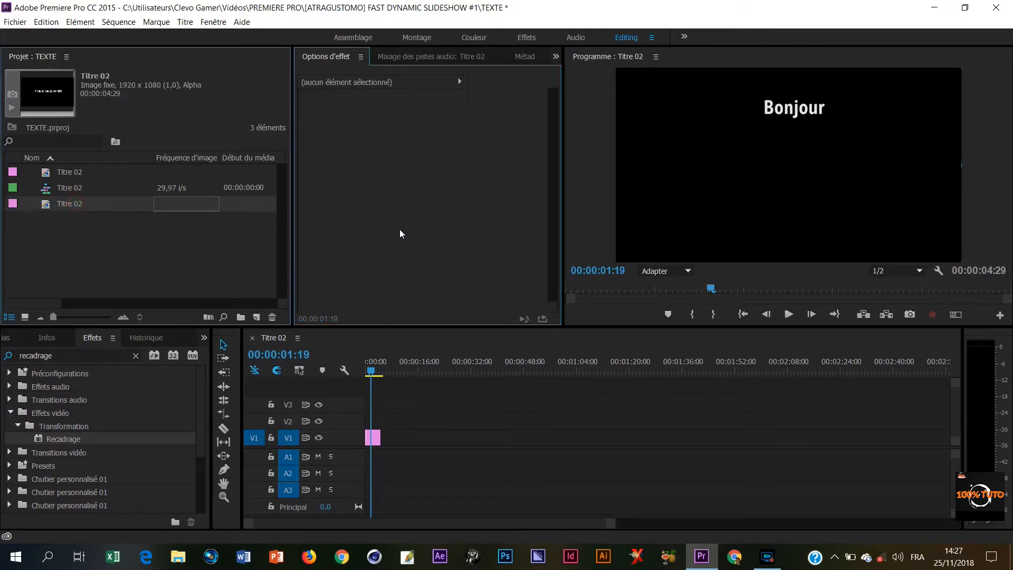
pyautogui.click(68, 203)
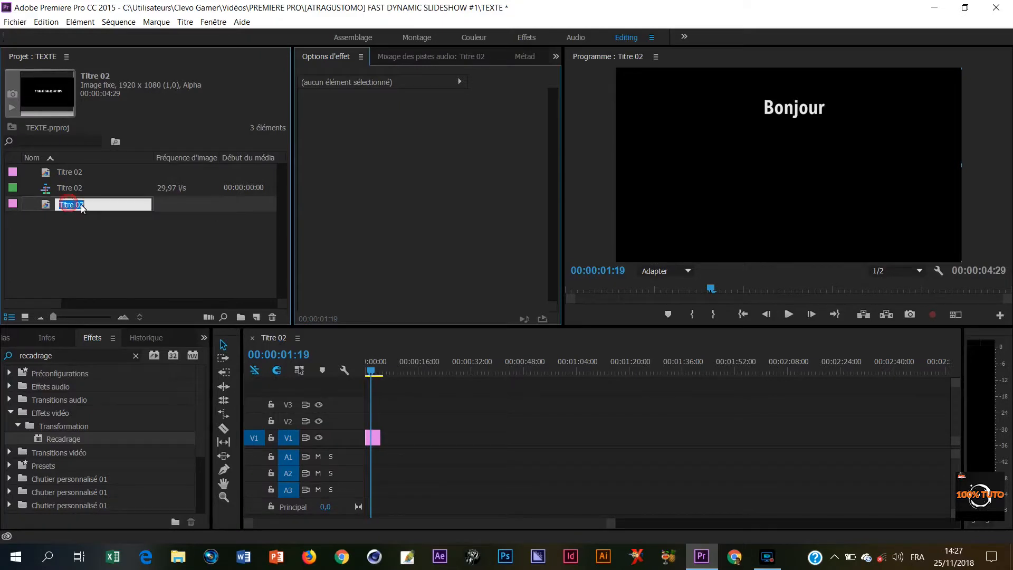
pyautogui.click(163, 204)
pyautogui.click(55, 204)
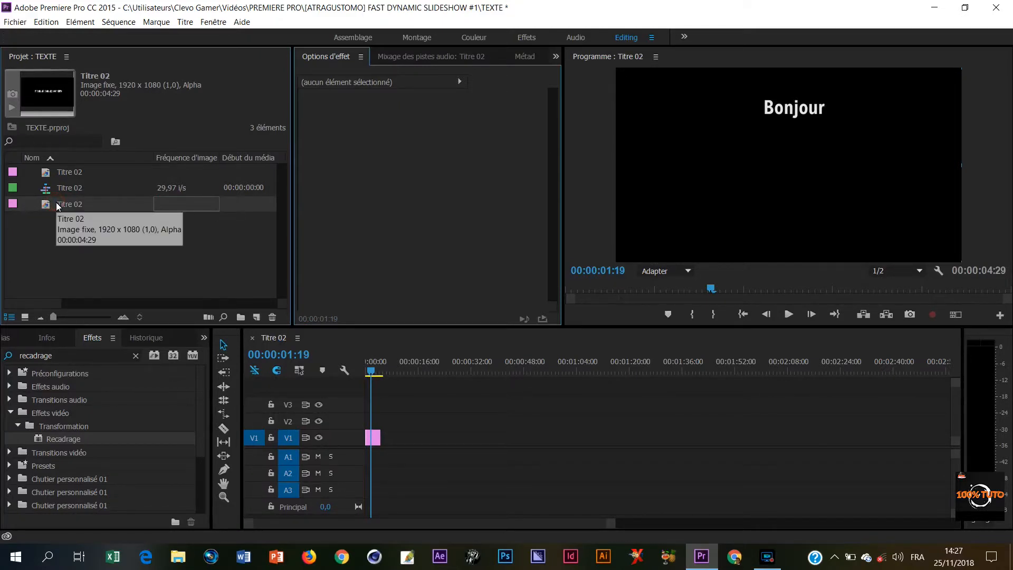
pyautogui.moveTo(58, 206); pyautogui.dragTo(378, 420)
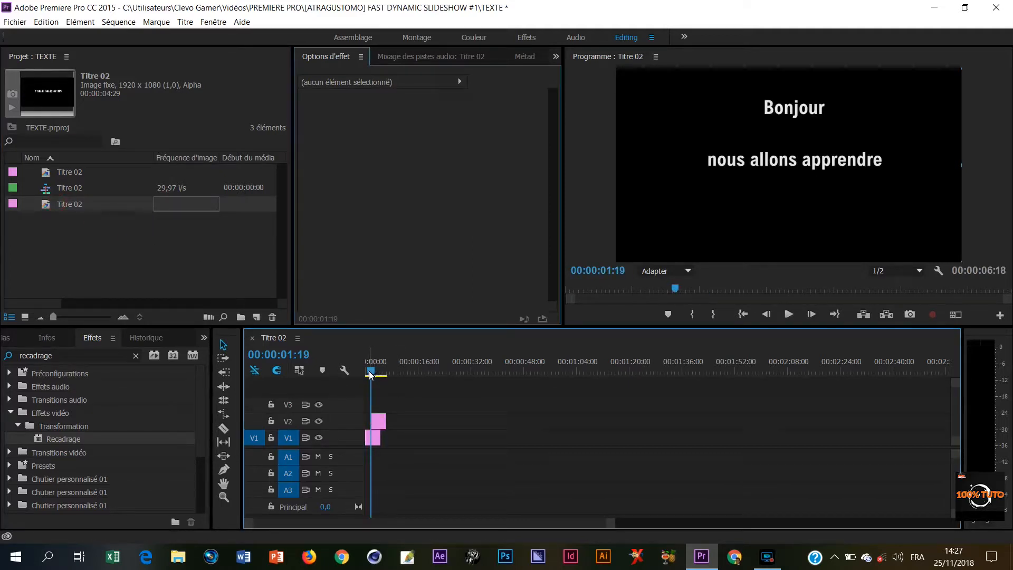
# Set the V2 title's opacity to 0 % at 00:00:01:24 and keyframe it.
pyautogui.moveTo(371, 373); pyautogui.dragTo(371, 374)
pyautogui.click(378, 421)
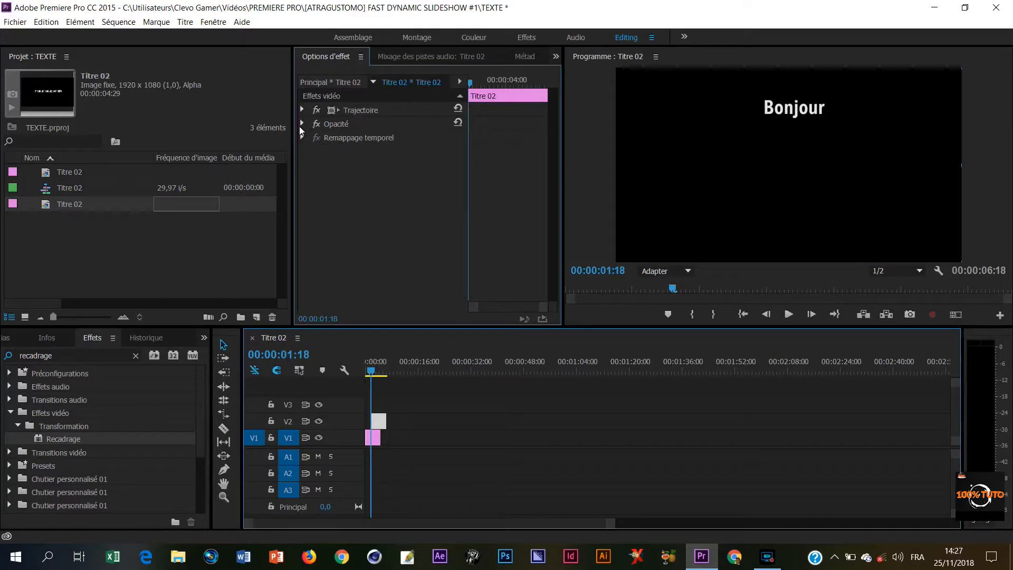
pyautogui.click(302, 126)
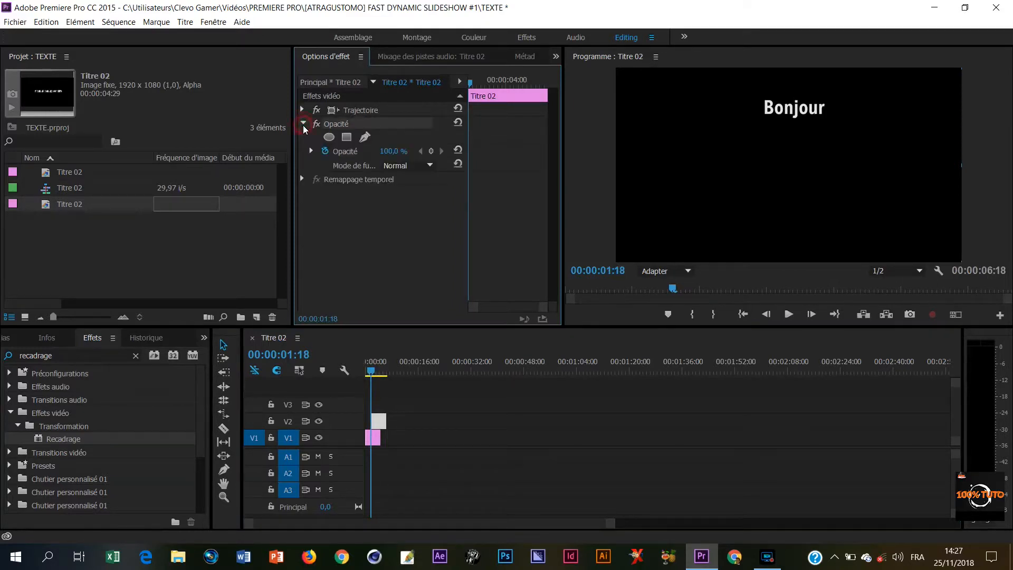
pyautogui.click(304, 125)
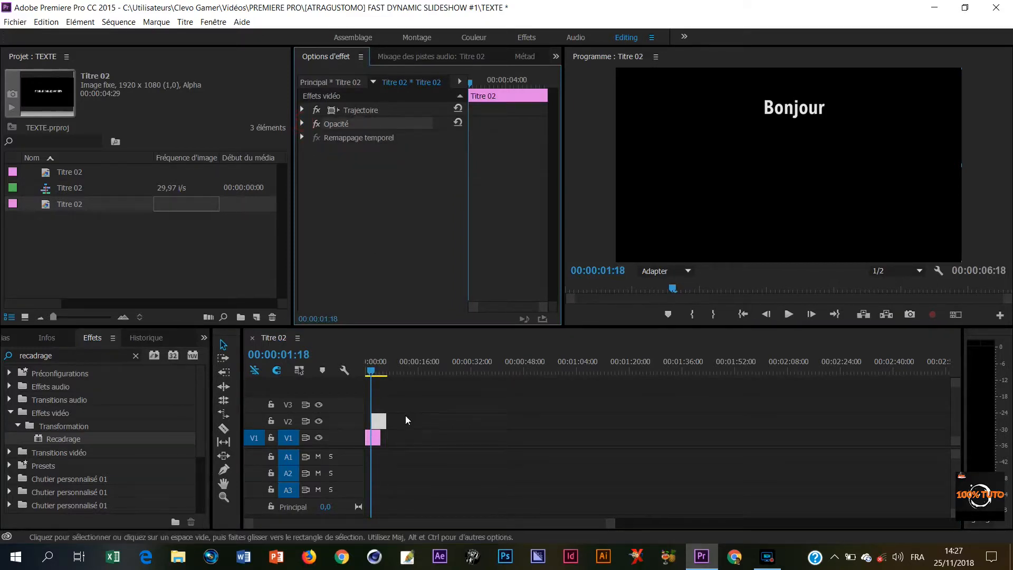
pyautogui.click(371, 373)
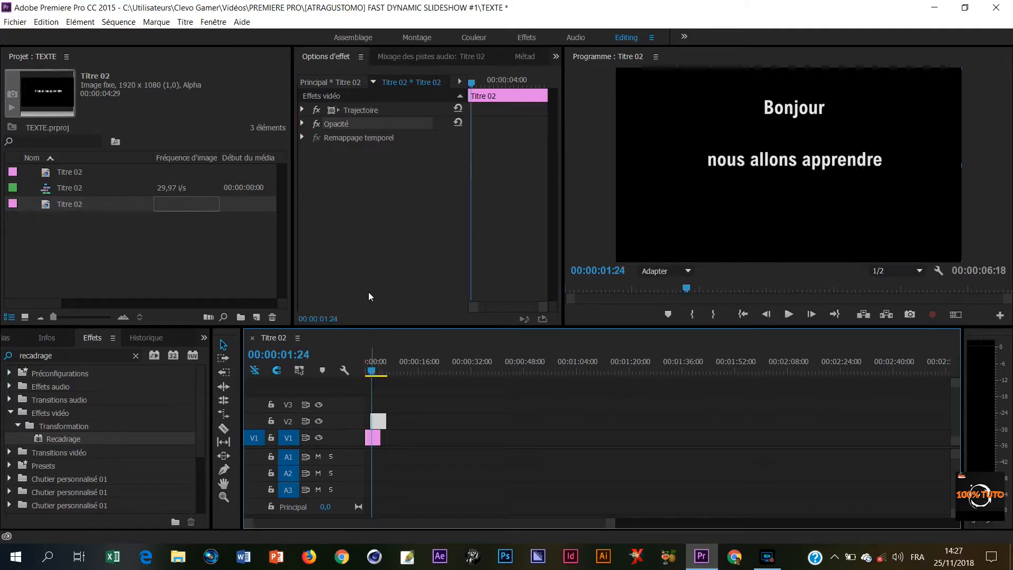
pyautogui.click(303, 124)
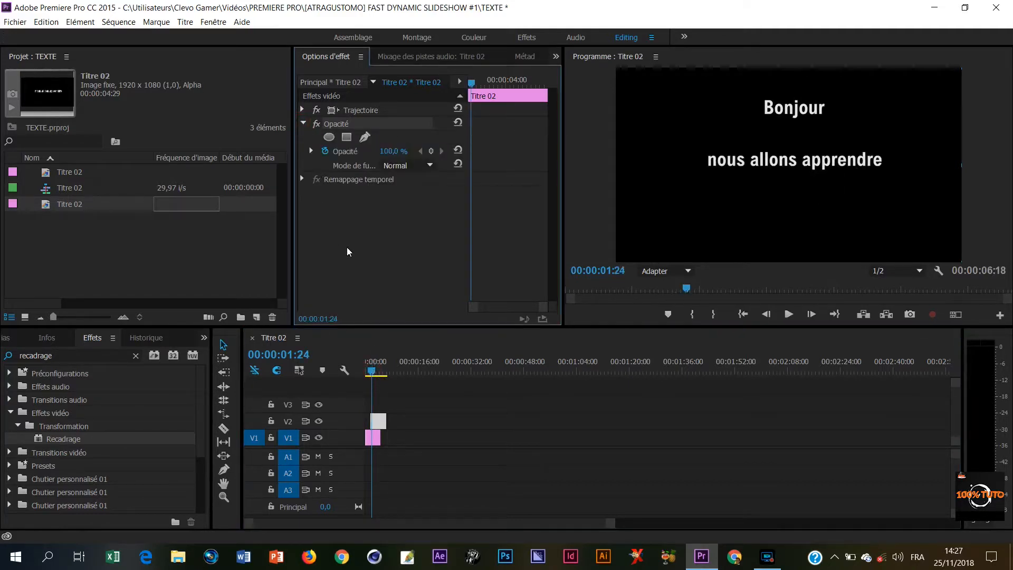
pyautogui.click(400, 152)
pyautogui.write('0')
pyautogui.press('Return')
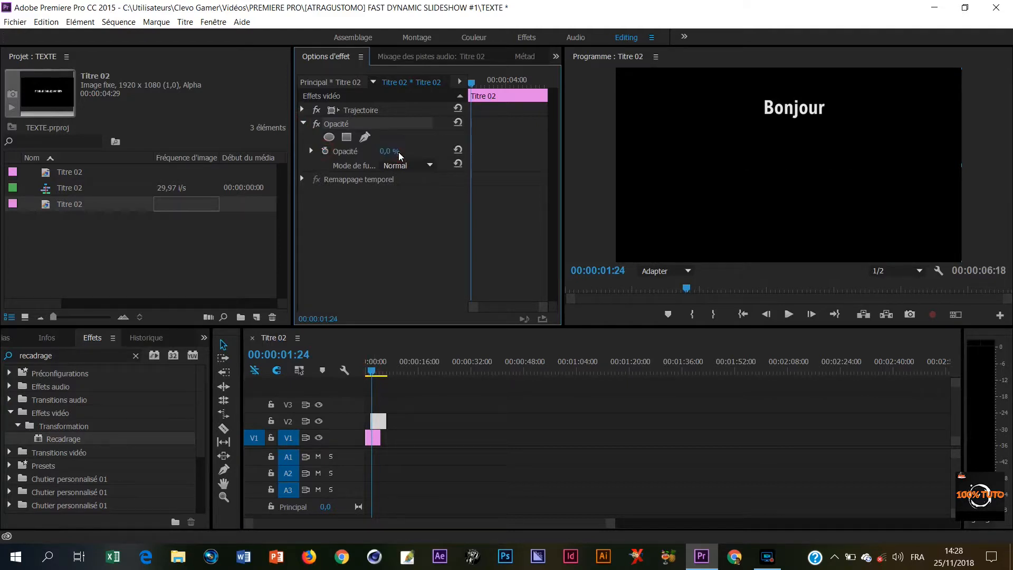
pyautogui.click(325, 151)
# Reset the V2 title's opacity to 100 % at 00:00:02:24 as a second keyframe.
pyautogui.click(372, 373)
pyautogui.moveTo(372, 373); pyautogui.dragTo(375, 373)
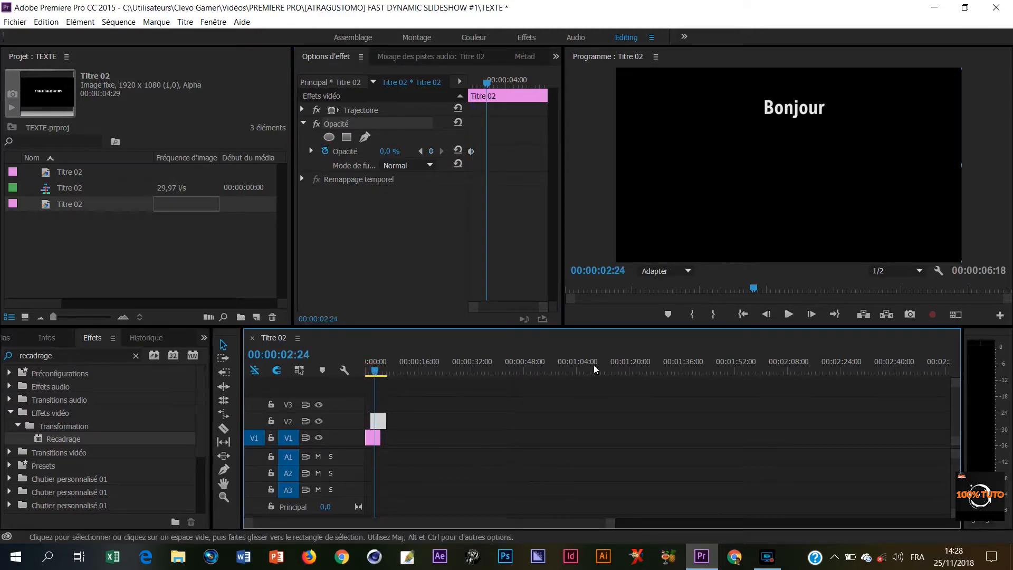
pyautogui.click(457, 151)
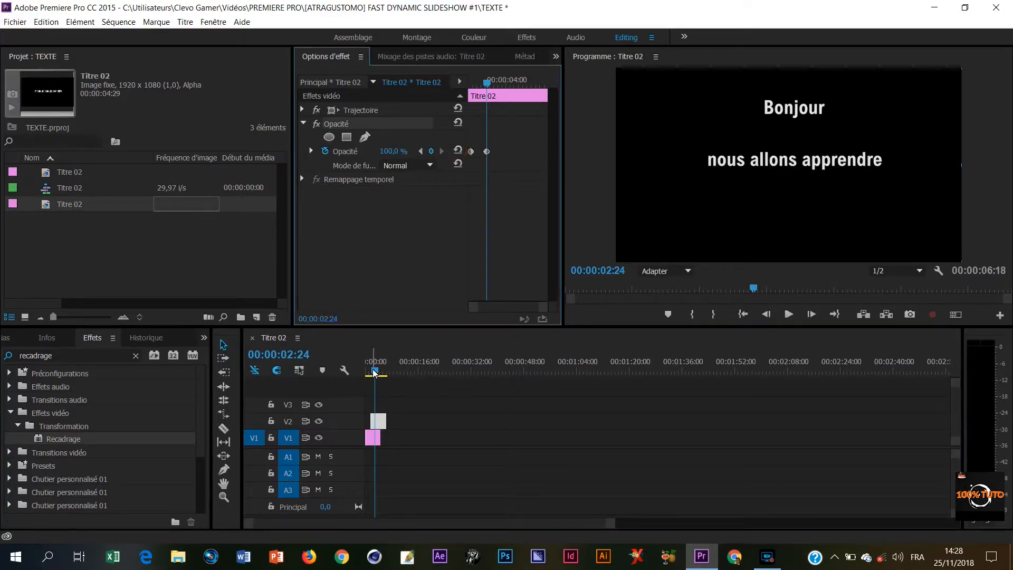
# Play back the sequence to review the fade-in of "nous allons apprendre".
pyautogui.moveTo(376, 375); pyautogui.dragTo(366, 375)
pyautogui.press('space')
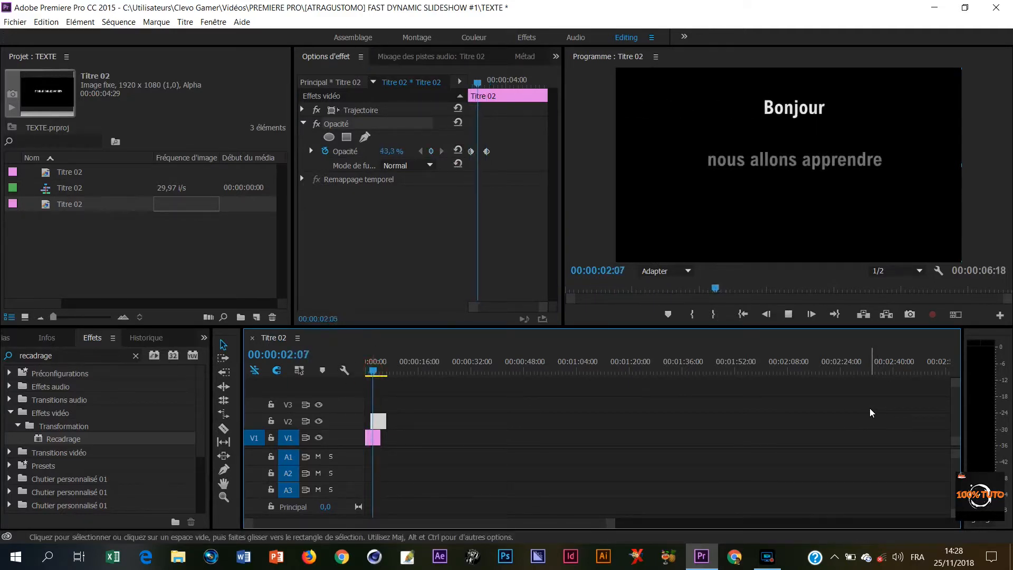
pyautogui.press('space')
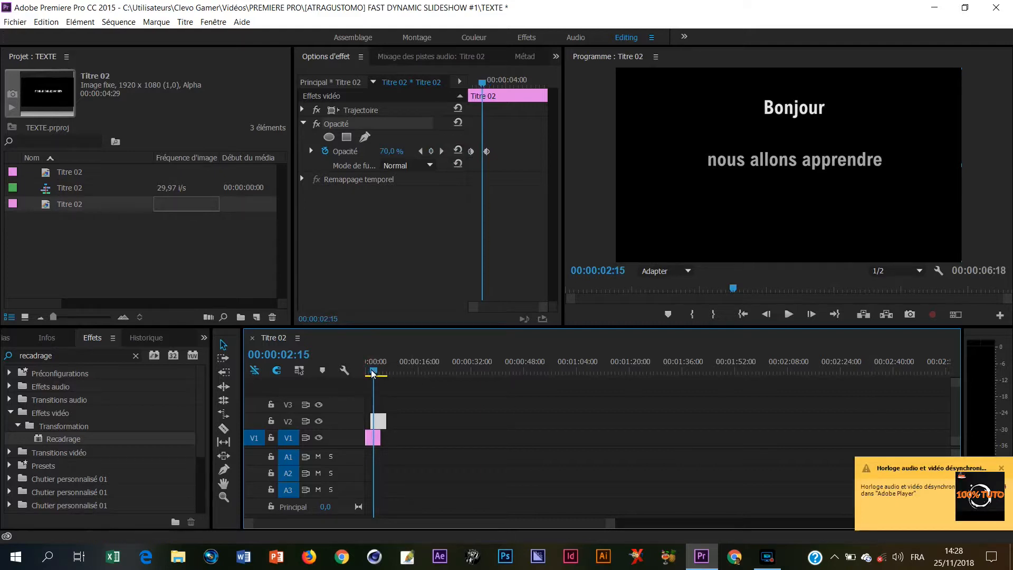
pyautogui.press('space')
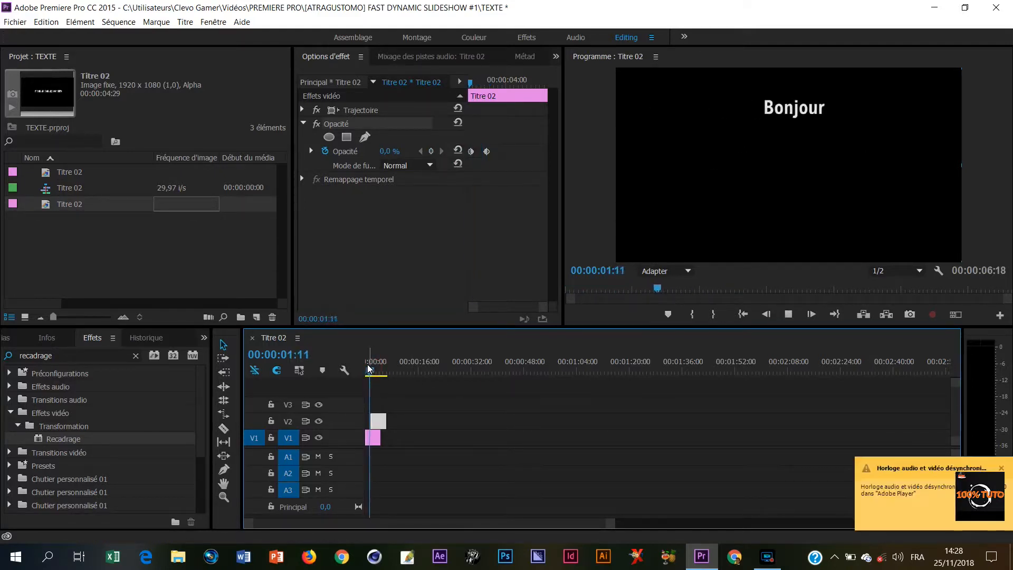
pyautogui.press('space')
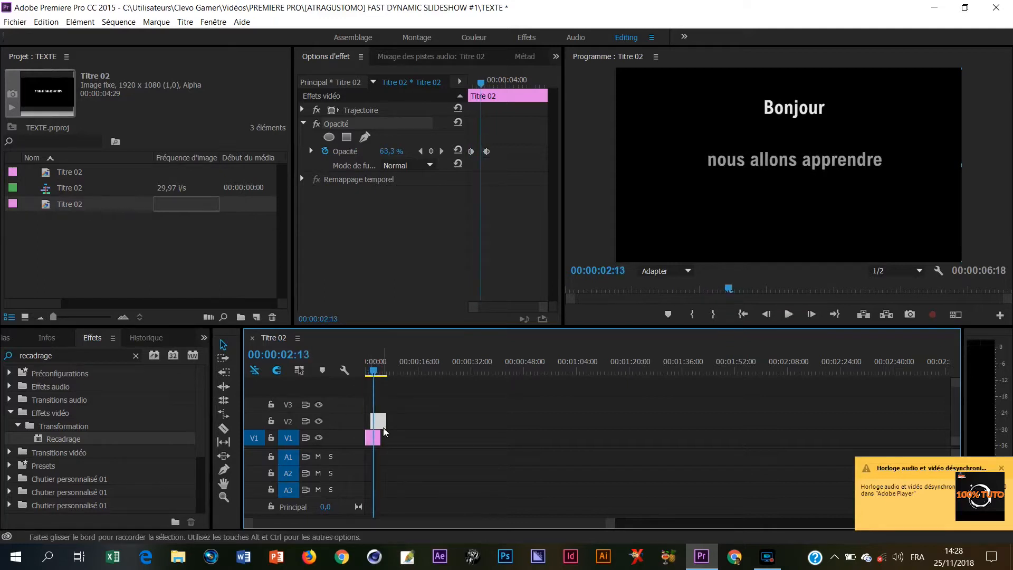
# Shift the V2 title to start at 00:00:00:06 and preview its fade-in from the beginning of the sequence.
pyautogui.moveTo(364, 374); pyautogui.dragTo(368, 375)
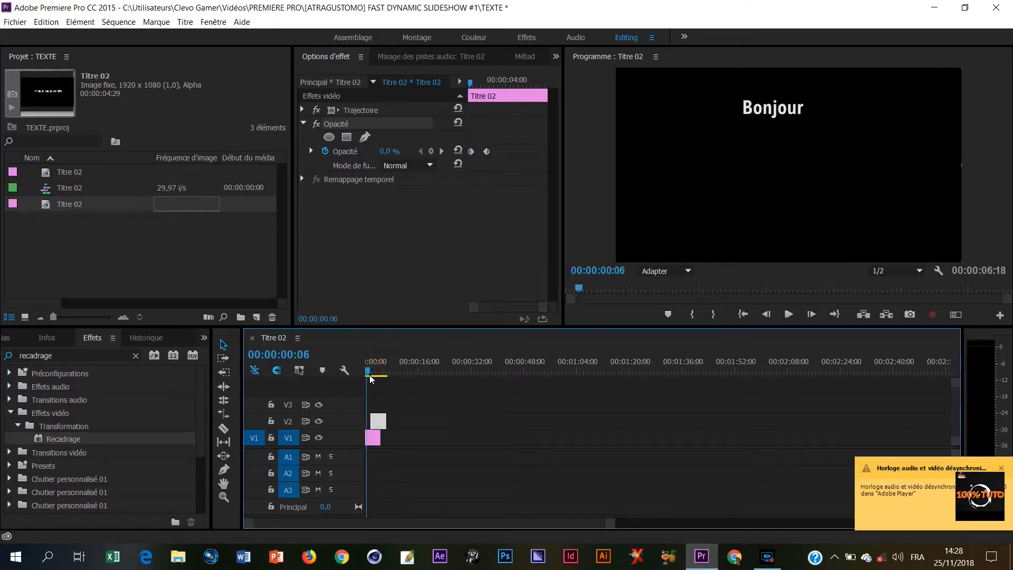
pyautogui.moveTo(377, 426); pyautogui.dragTo(373, 425)
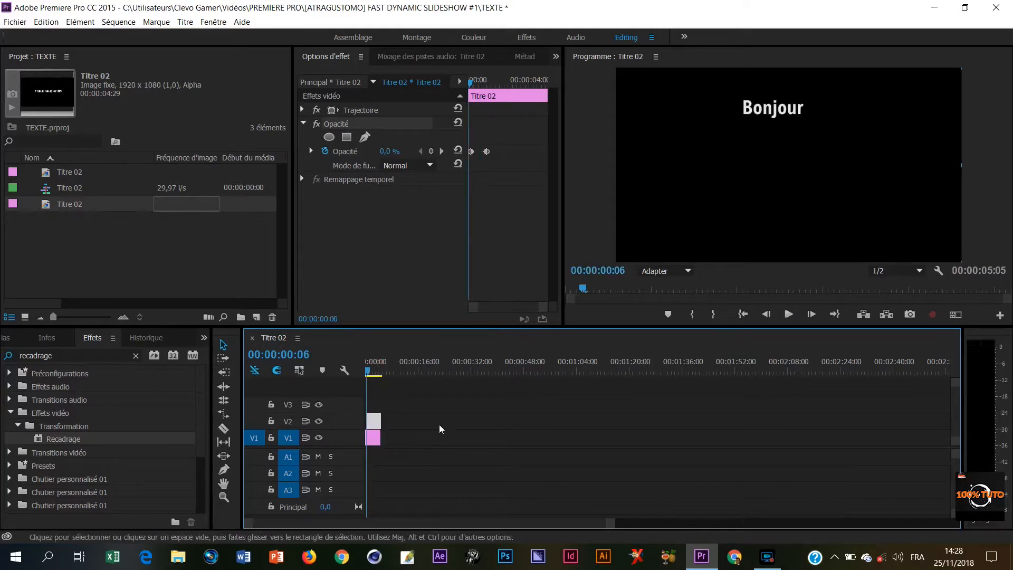
pyautogui.click(367, 372)
pyautogui.press('space')
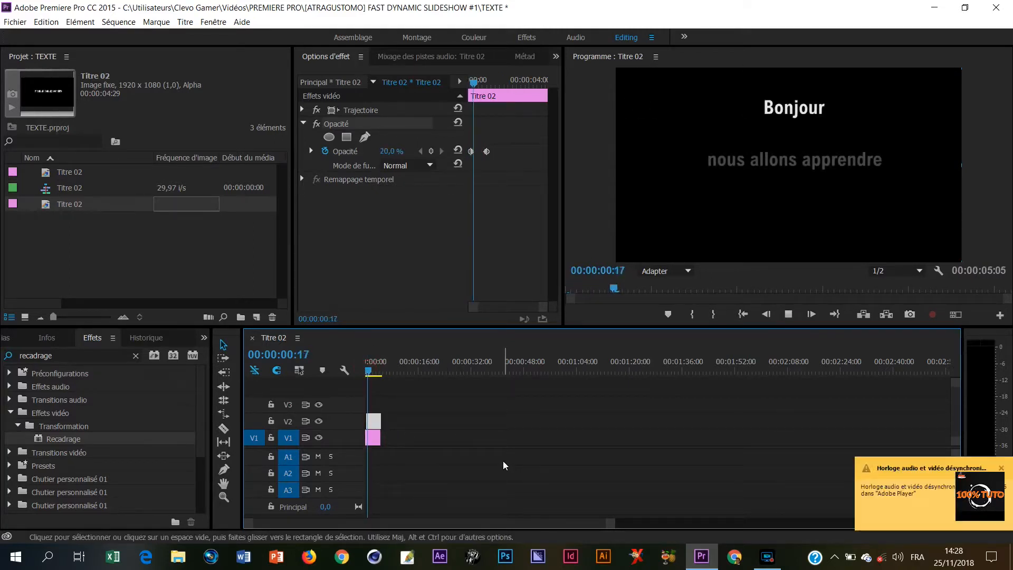
pyautogui.press('space')
pyautogui.click(1000, 468)
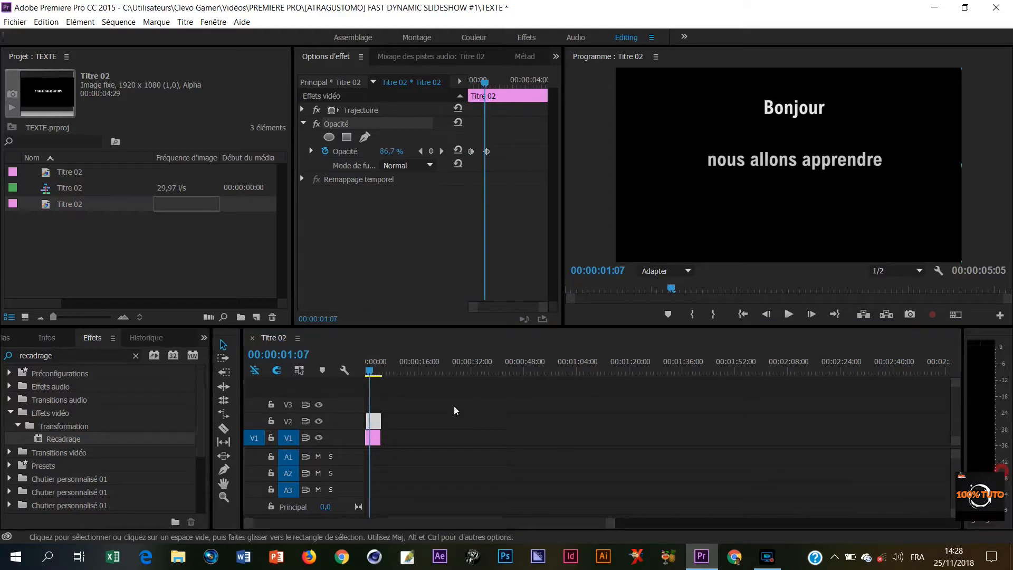
pyautogui.click(367, 368)
pyautogui.press('space')
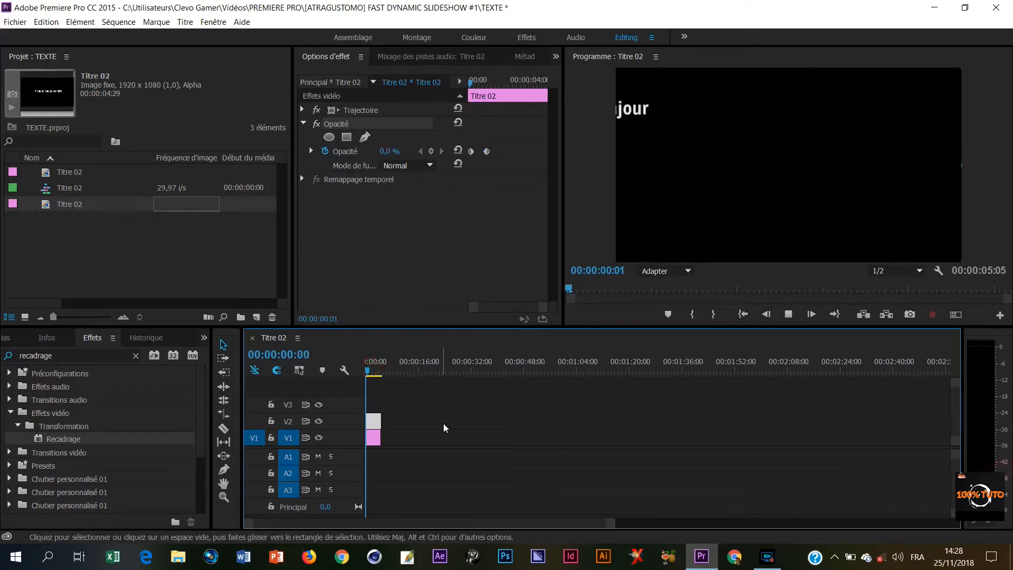
pyautogui.press('space')
pyautogui.click(1003, 468)
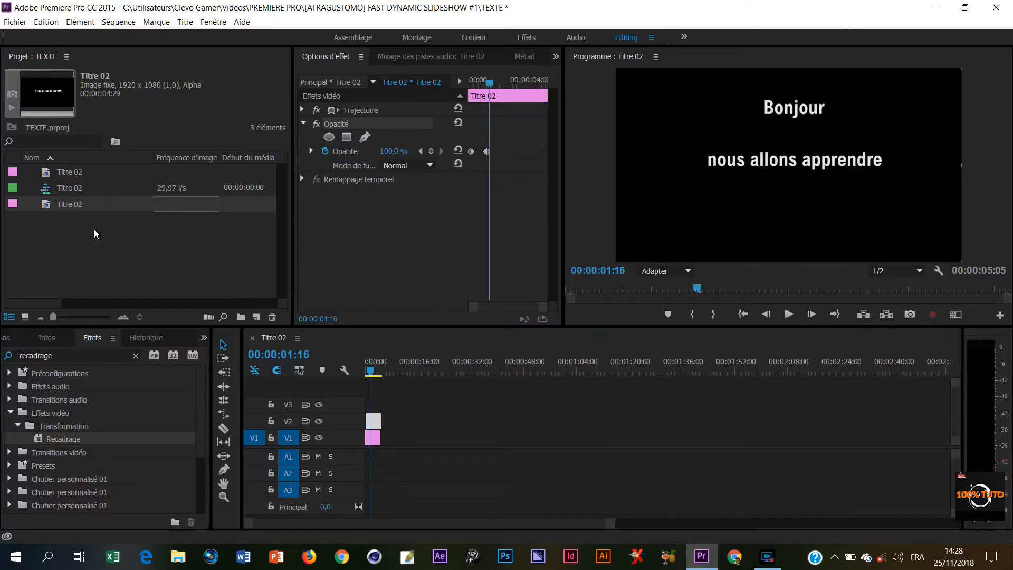
# Duplicate the last title in the project as another Titre 02 and open the copy for editing.
pyautogui.click(74, 209)
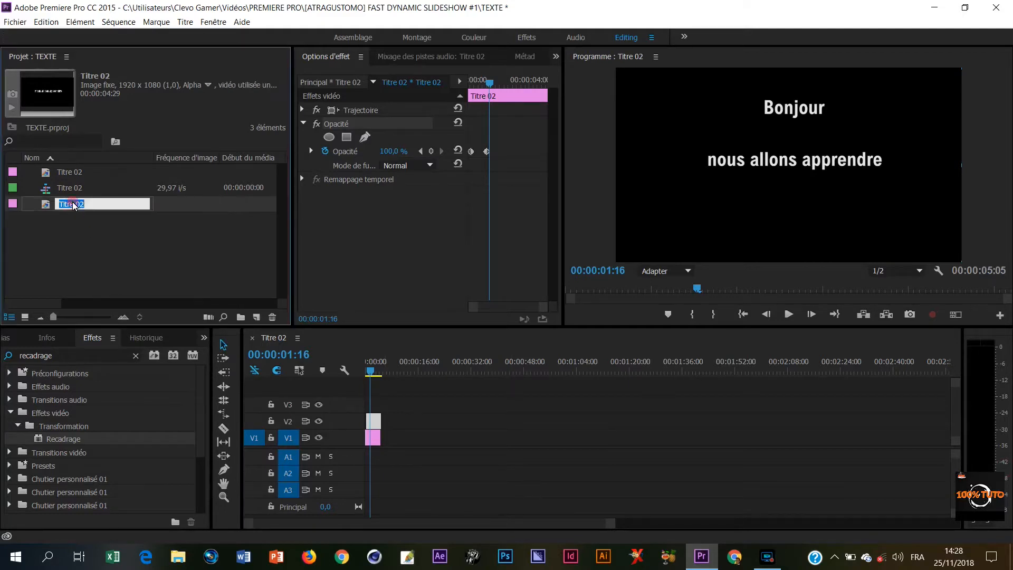
pyautogui.click(170, 208)
pyautogui.hotkey('ctrl', 'v')
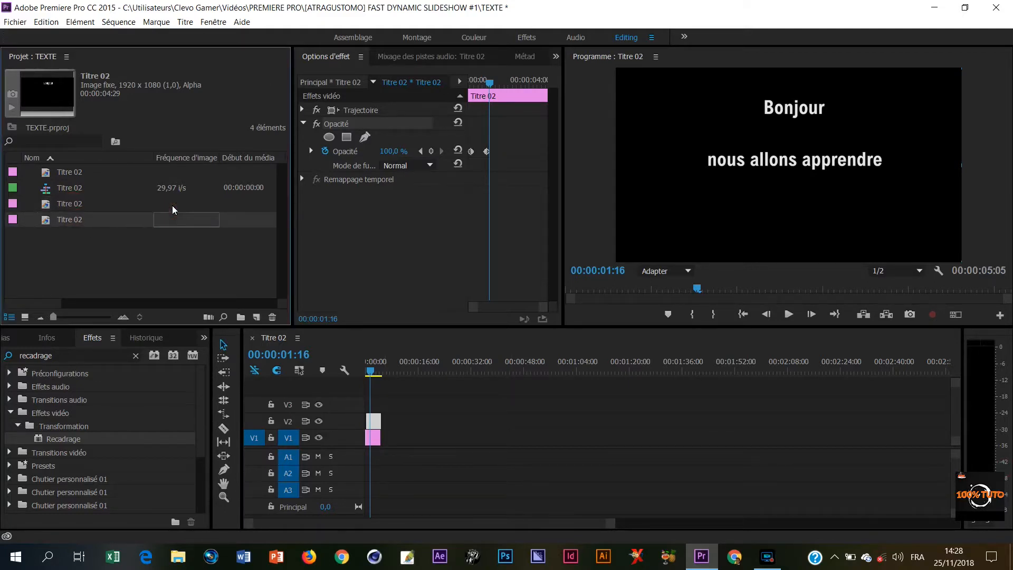
pyautogui.click(72, 221)
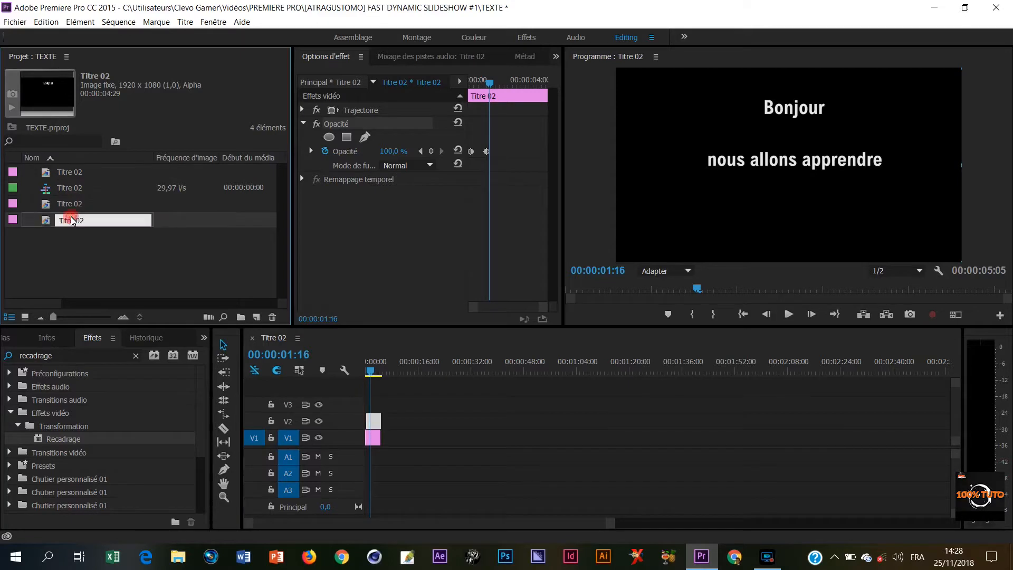
pyautogui.doubleClick(163, 220)
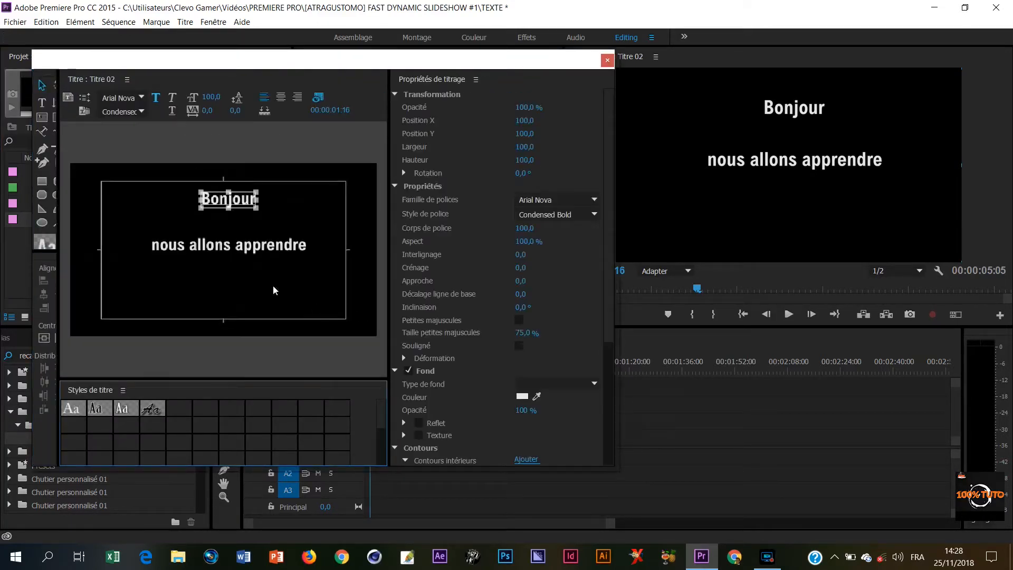
# Move the copy's "Bonjour" text below "nous allons apprendre" and replace it with "a animer du texte dans Pr".
pyautogui.keyDown('alt'); pyautogui.moveTo(231, 206); pyautogui.dragTo(229, 280); pyautogui.keyUp('alt')
pyautogui.doubleClick(228, 279)
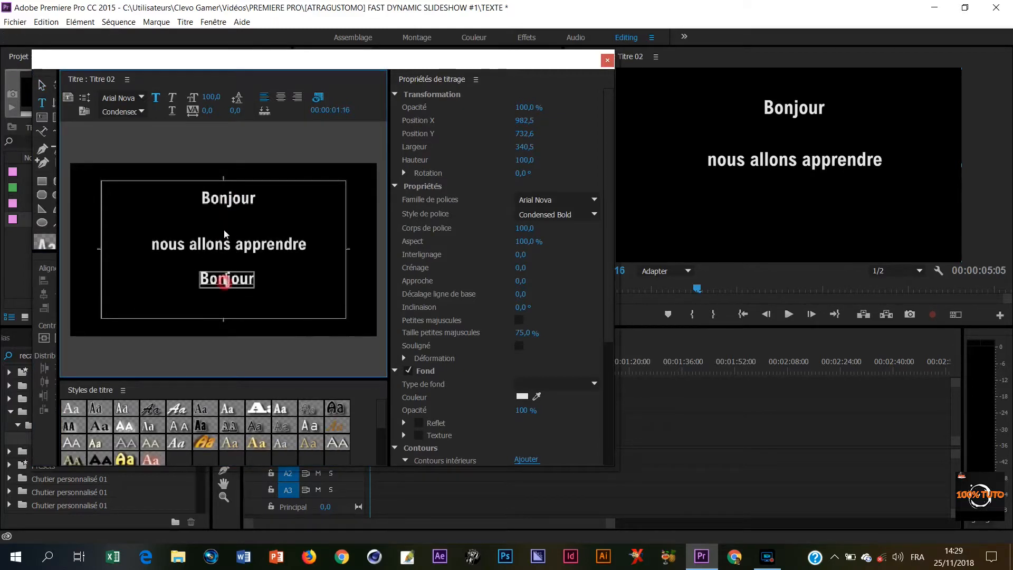
pyautogui.hotkey('ctrl', 'a')
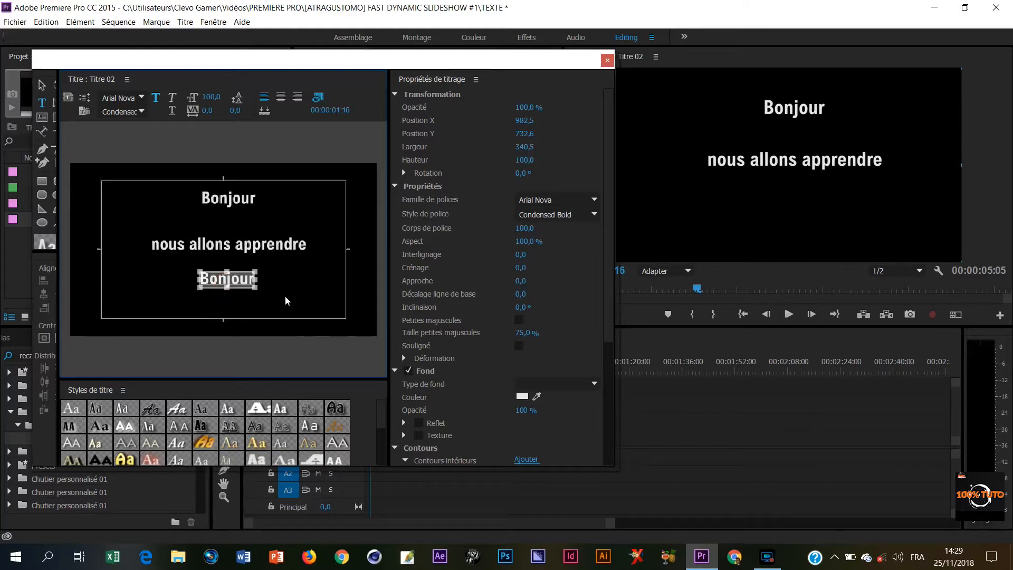
pyautogui.write('a a')
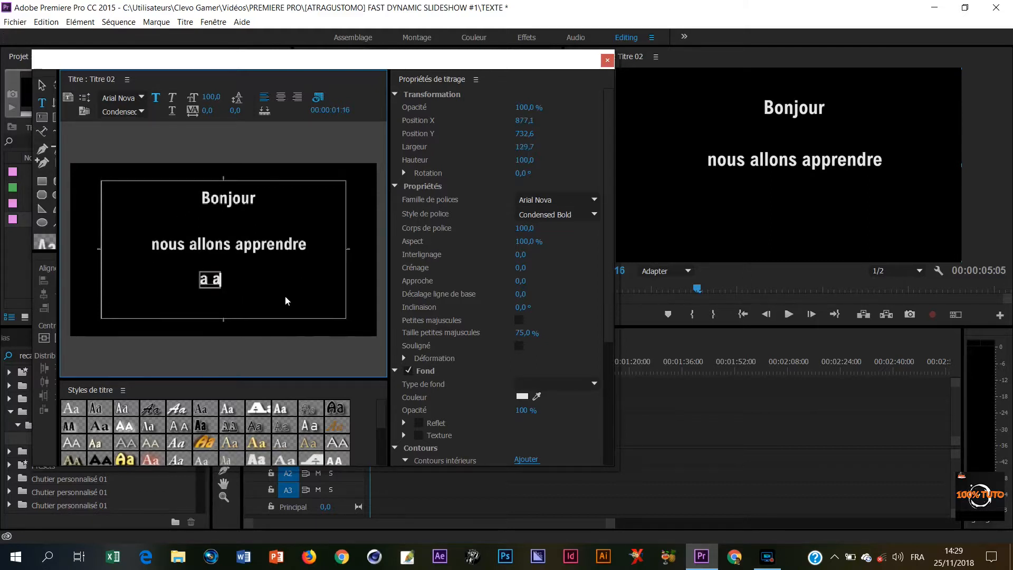
pyautogui.write('nimer')
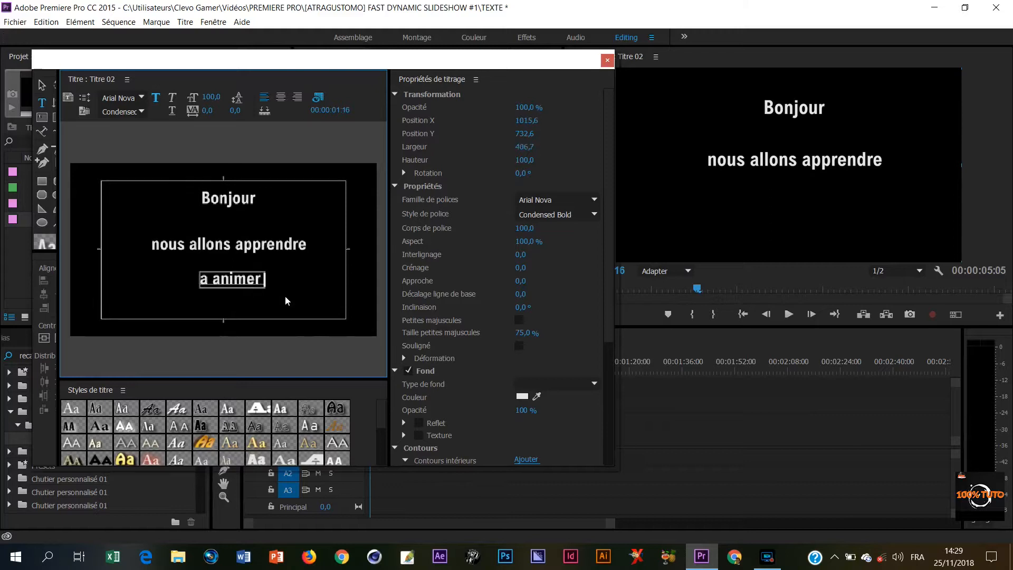
pyautogui.write(' du texte')
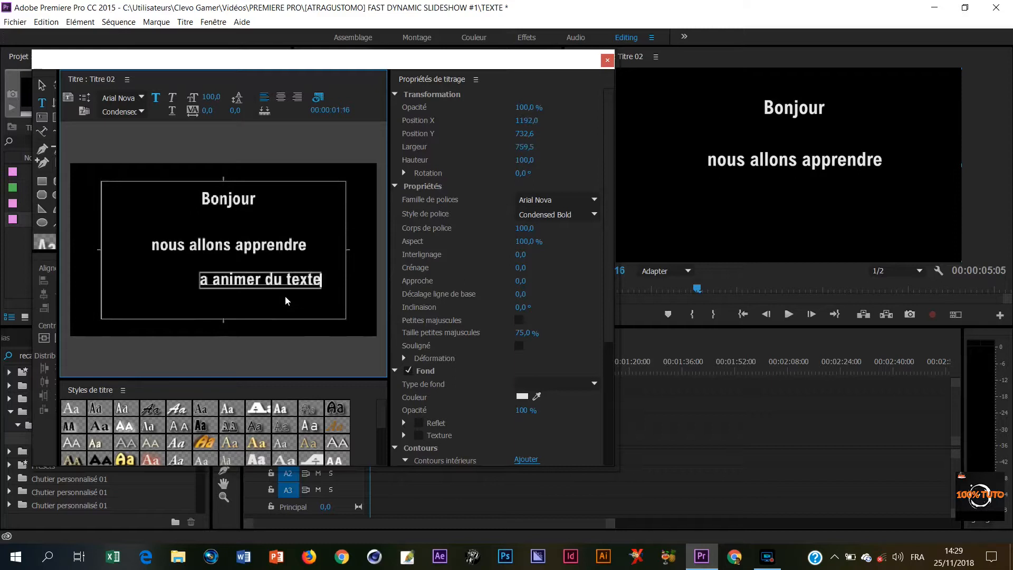
pyautogui.write(' dan')
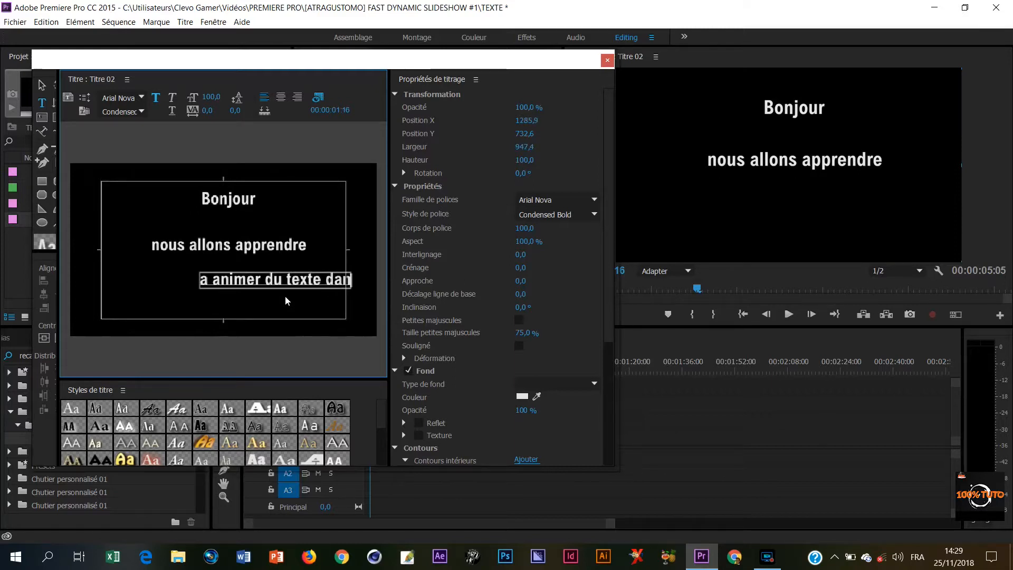
pyautogui.write('s Pr')
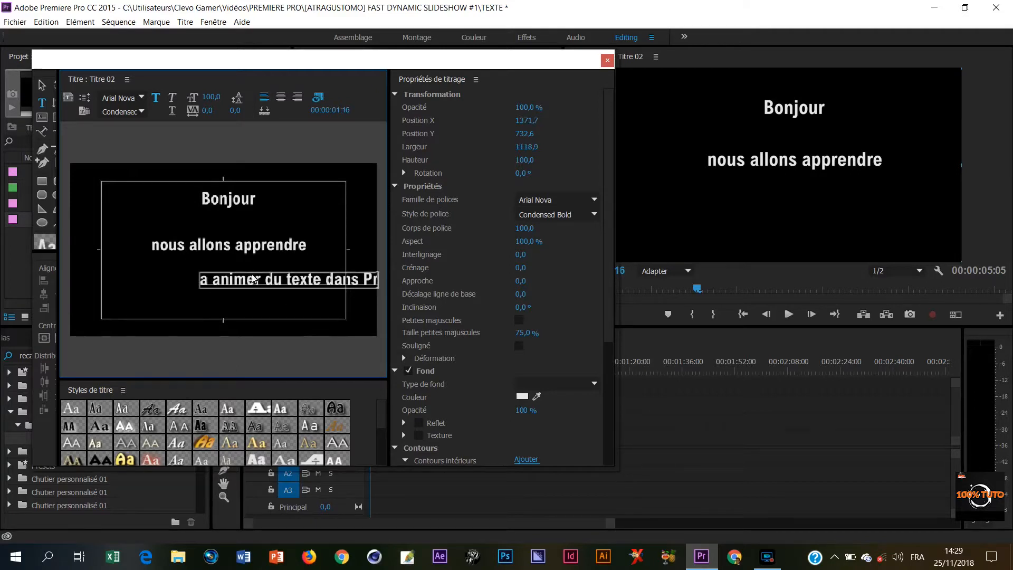
# Reposition the new text line centred beneath "nous allons apprendre" at about X 992, Y 724, and close the title editor.
pyautogui.click(41, 85)
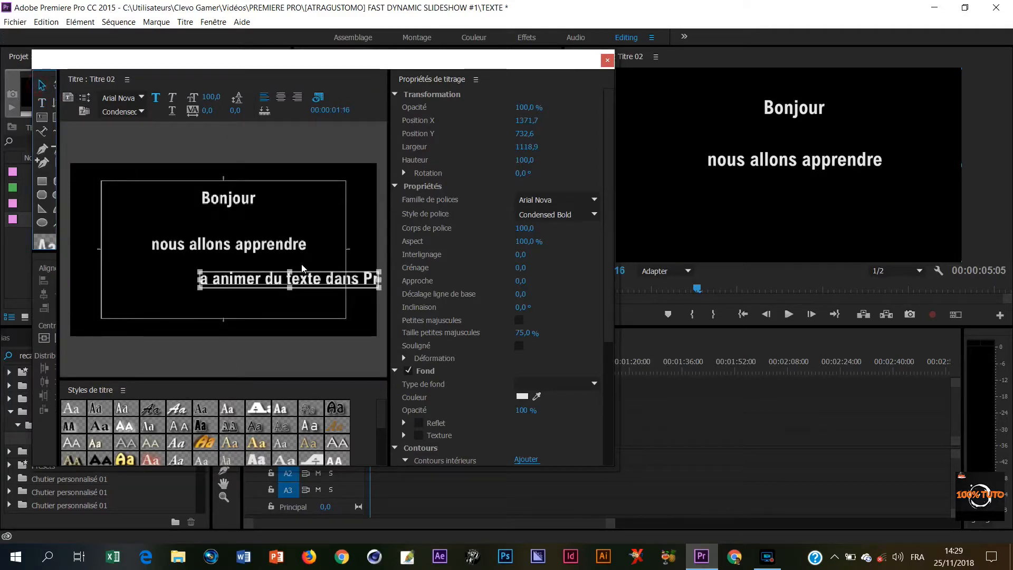
pyautogui.click(319, 280)
pyautogui.moveTo(305, 287); pyautogui.dragTo(260, 283)
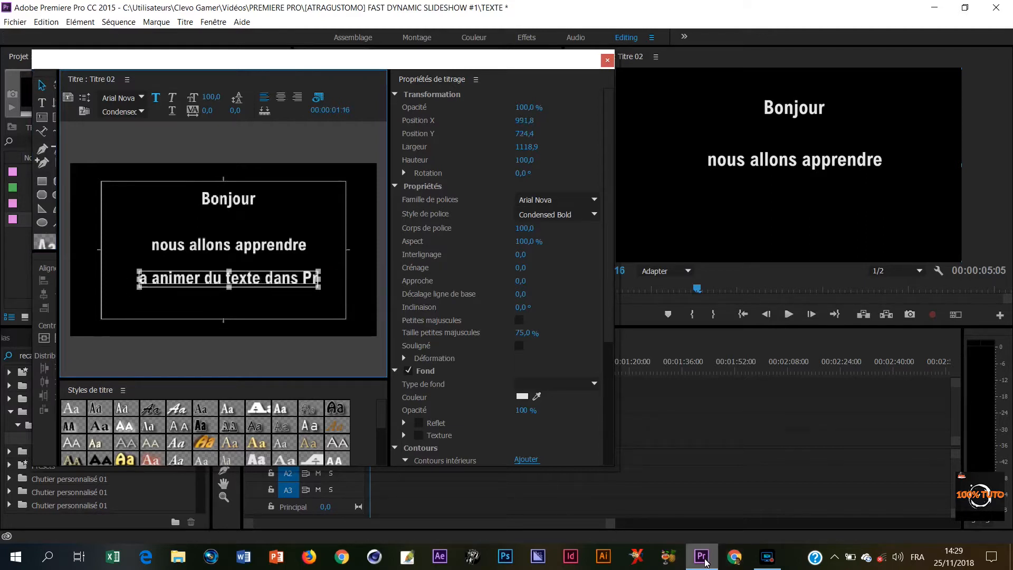
pyautogui.click(261, 302)
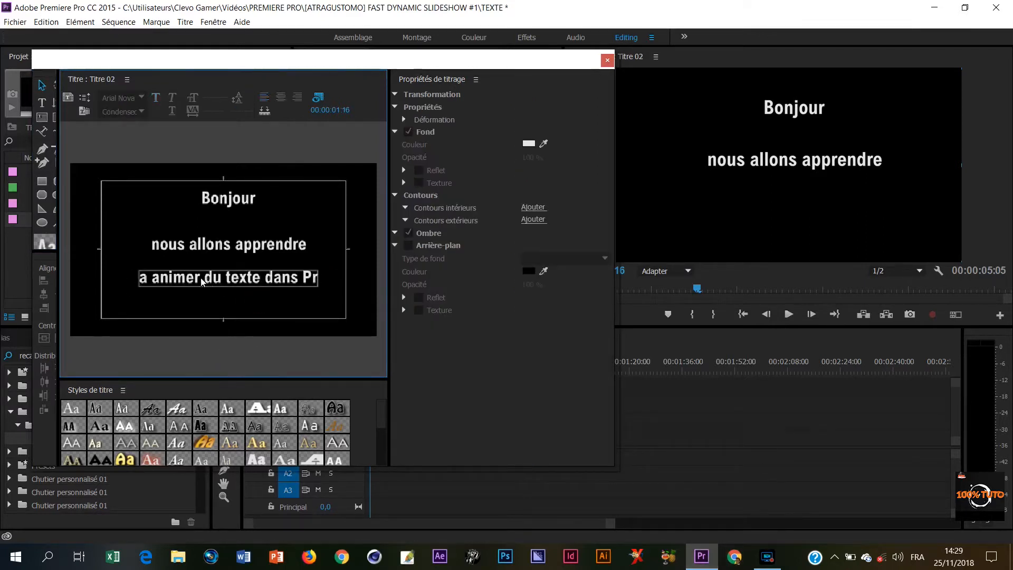
pyautogui.click(606, 61)
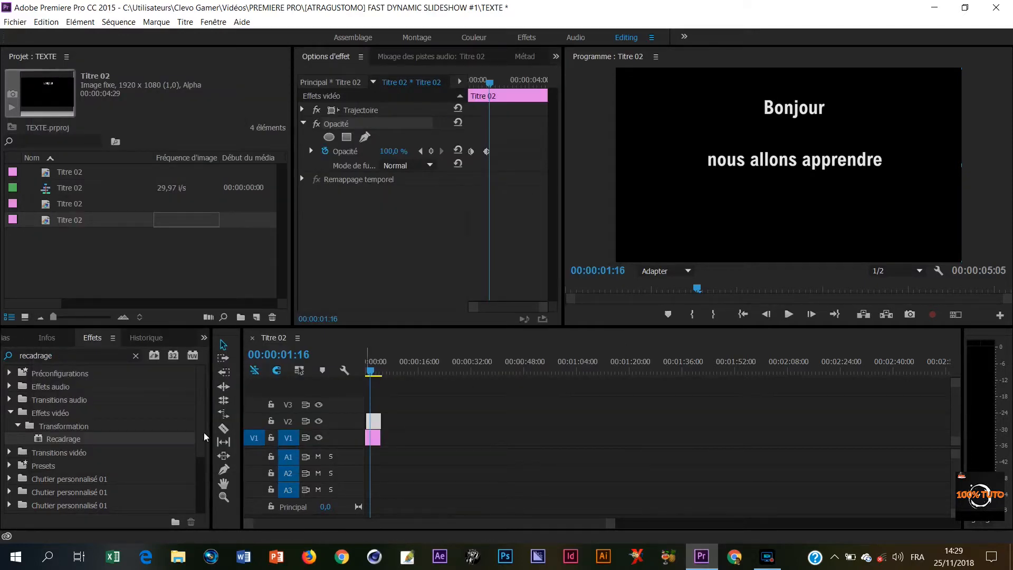
# Place the new title on track V3, starting at 00:00:00:18, above the two existing titles.
pyautogui.click(71, 221)
pyautogui.click(157, 223)
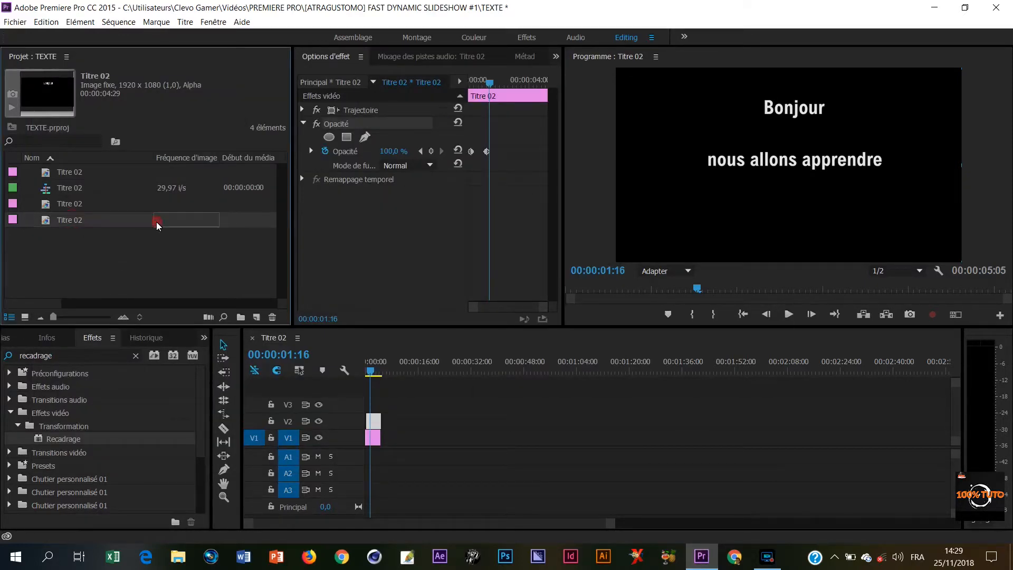
pyautogui.moveTo(129, 222); pyautogui.dragTo(277, 295)
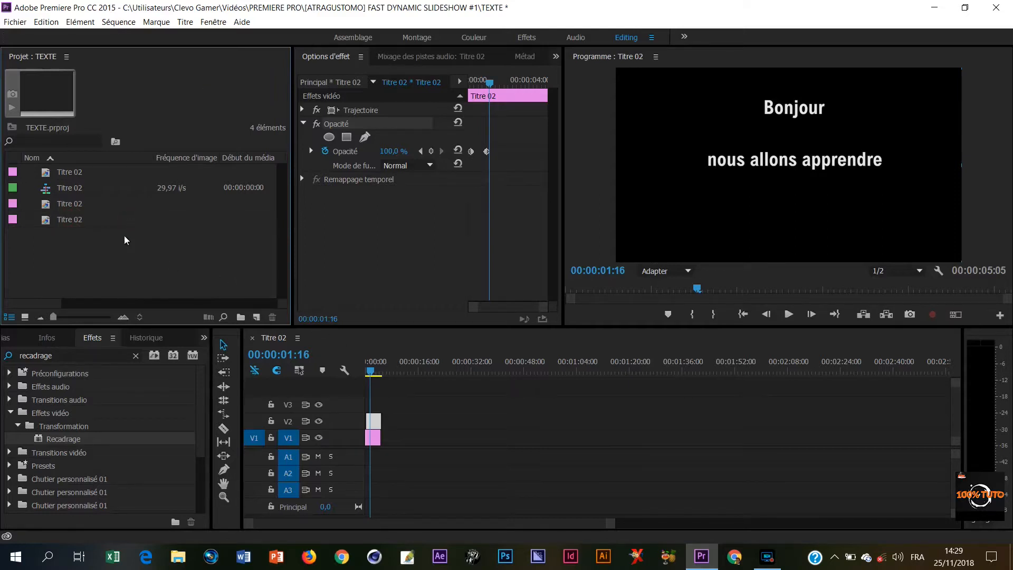
pyautogui.click(70, 219)
pyautogui.moveTo(353, 375); pyautogui.dragTo(375, 405)
pyautogui.click(378, 405)
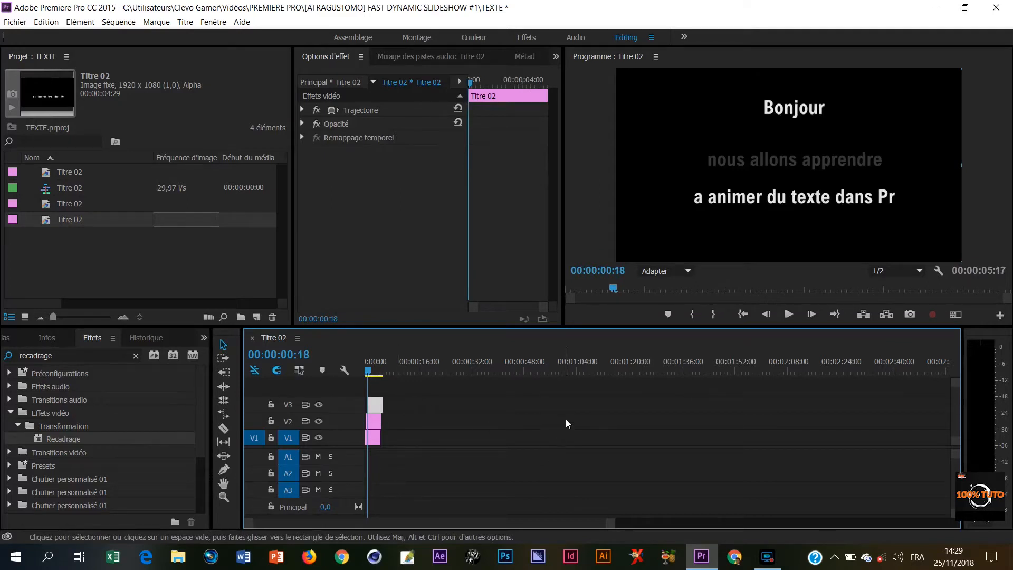
# Apply the Recadrage effect to the V3 title, with the playhead at 00:00:01:12.
pyautogui.moveTo(368, 373)
pyautogui.mouseDown()
pyautogui.moveTo(382, 373)
pyautogui.moveTo(363, 375)
pyautogui.moveTo(372, 376)
pyautogui.mouseUp()
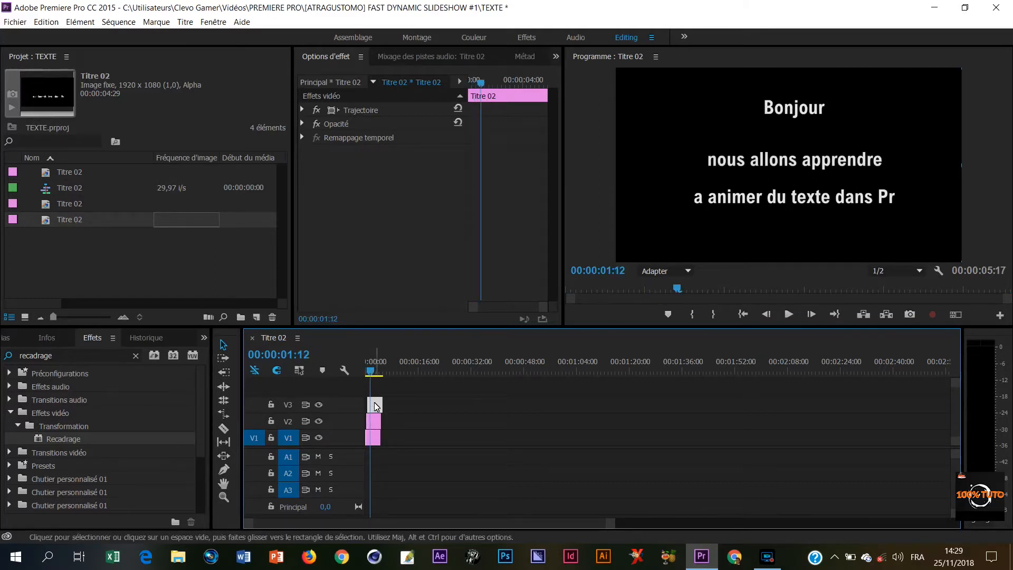
pyautogui.click(76, 359)
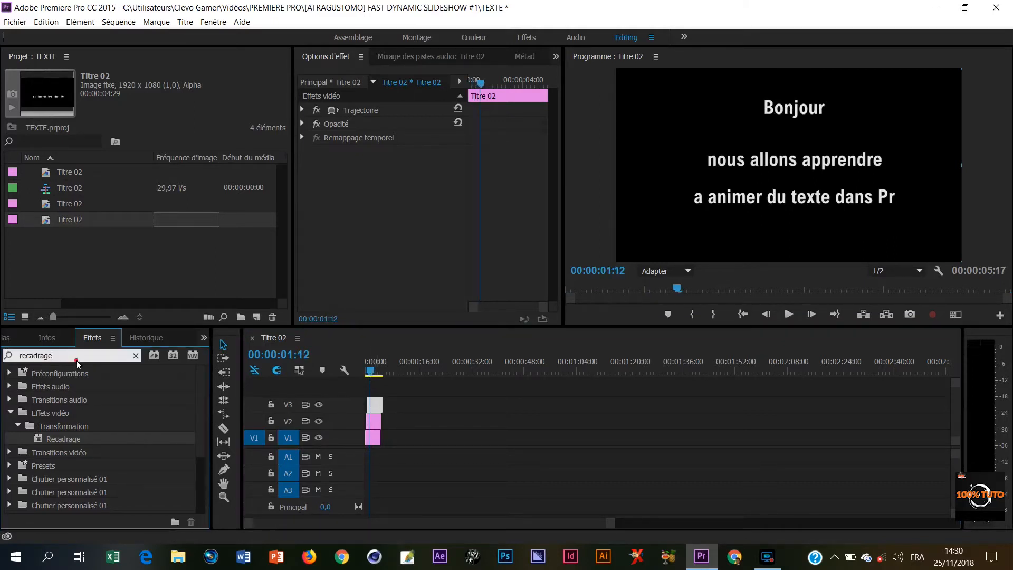
pyautogui.click(46, 438)
pyautogui.moveTo(47, 436); pyautogui.dragTo(378, 411)
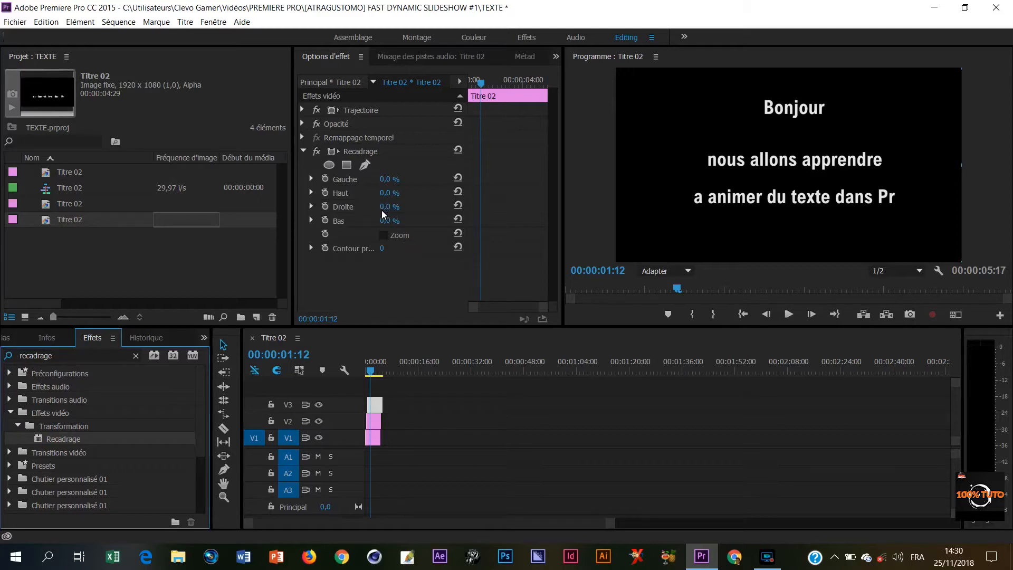
# Try a Droite crop of 80 % on the V3 title and return it to 0 %.
pyautogui.moveTo(383, 209); pyautogui.dragTo(433, 200)
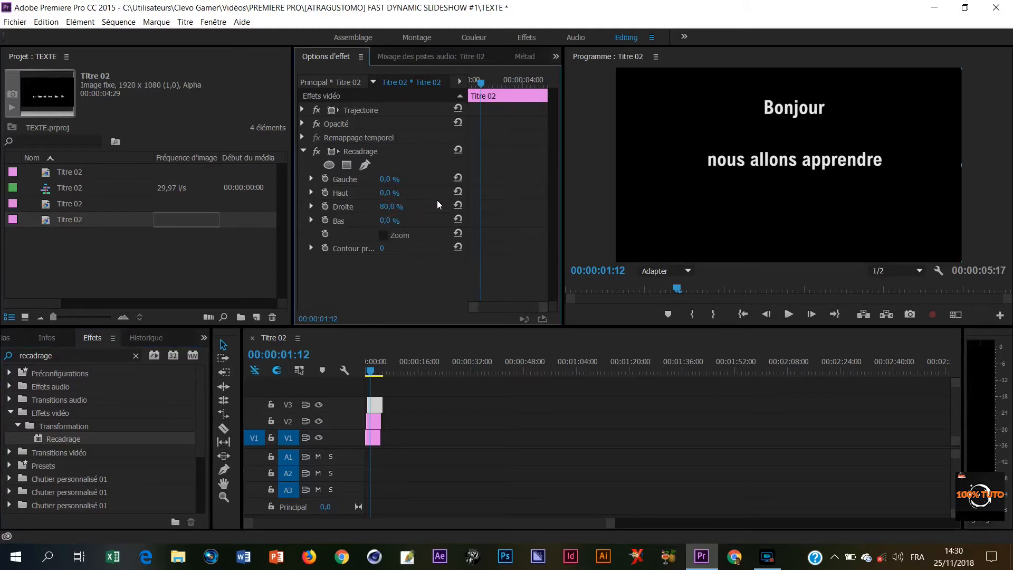
pyautogui.click(324, 207)
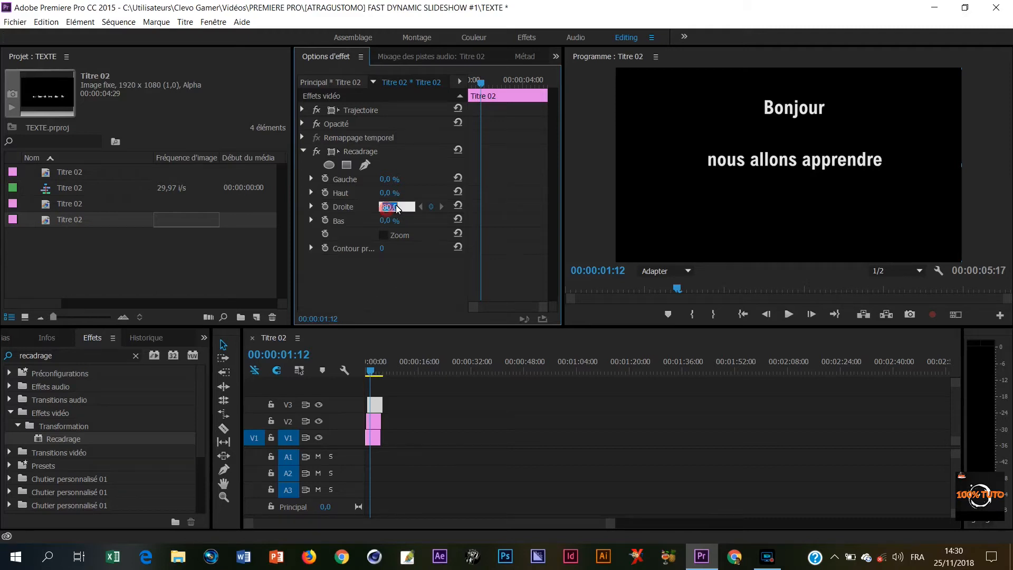
pyautogui.press('Return')
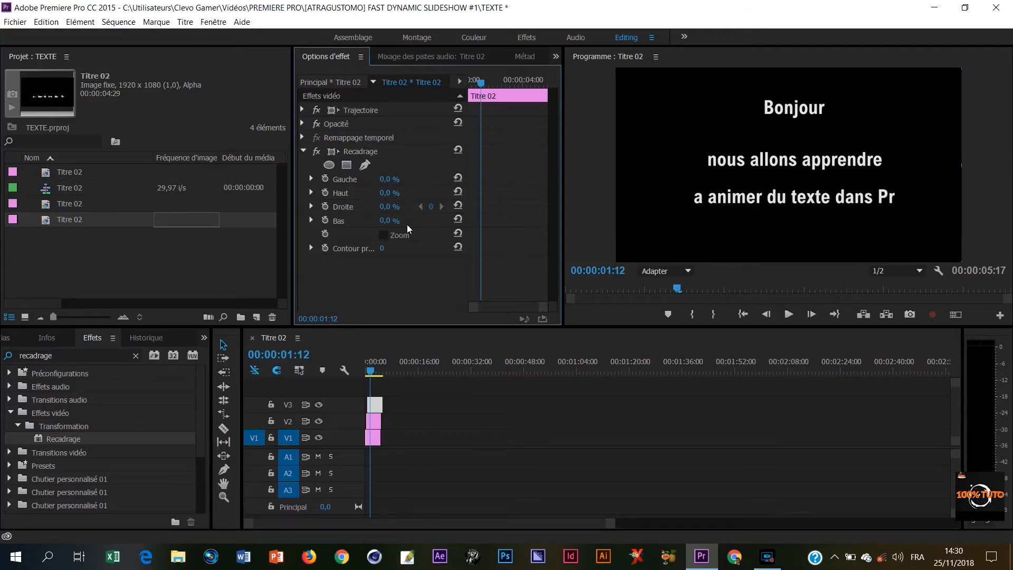
# Keyframe the V3 title's Droite crop at 83 % at 00:00:00:19 and at 0 % at 00:00:01:06.
pyautogui.click(368, 371)
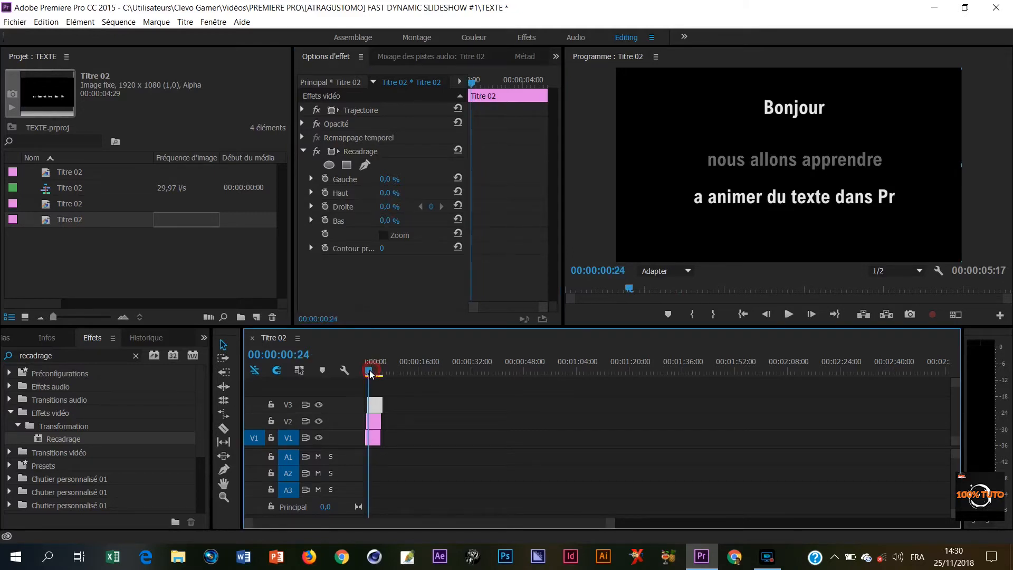
pyautogui.click(471, 84)
pyautogui.moveTo(472, 83); pyautogui.dragTo(468, 85)
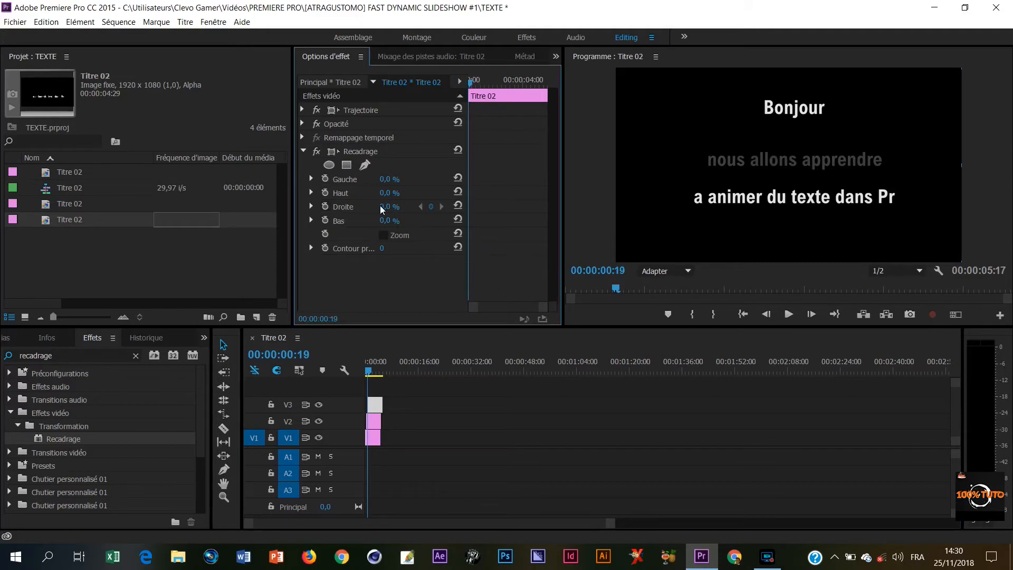
pyautogui.moveTo(388, 209); pyautogui.dragTo(442, 206)
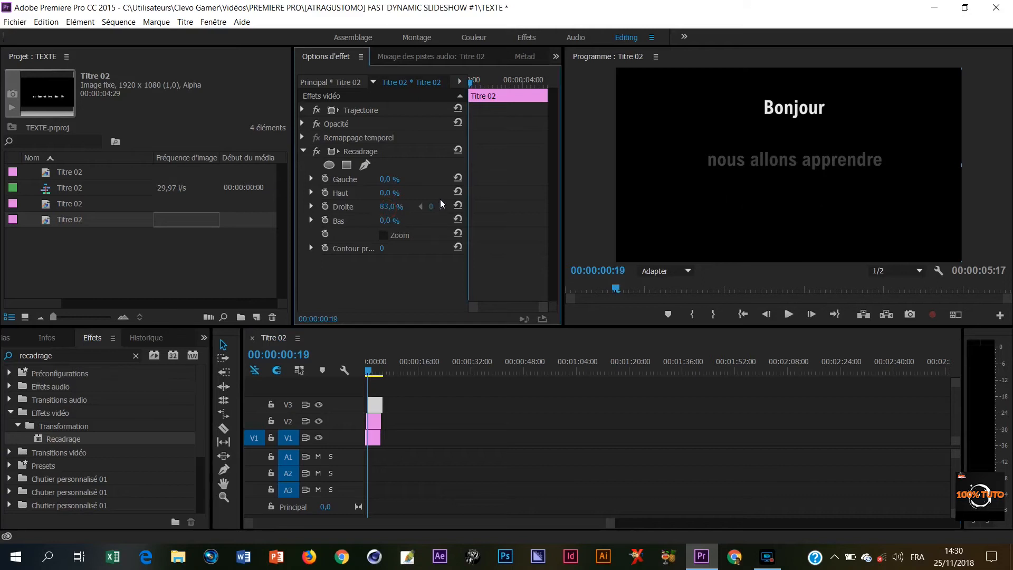
pyautogui.click(325, 207)
pyautogui.moveTo(470, 82); pyautogui.dragTo(478, 85)
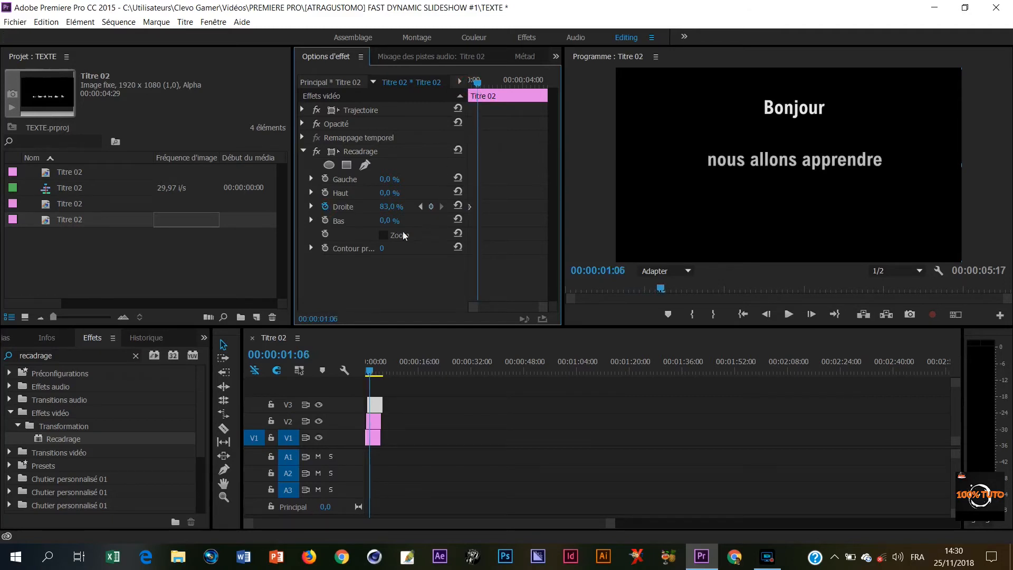
pyautogui.click(456, 206)
# Play back the sequence several times from the start and from the V3 title to review its crop reveal.
pyautogui.moveTo(480, 82); pyautogui.dragTo(469, 83)
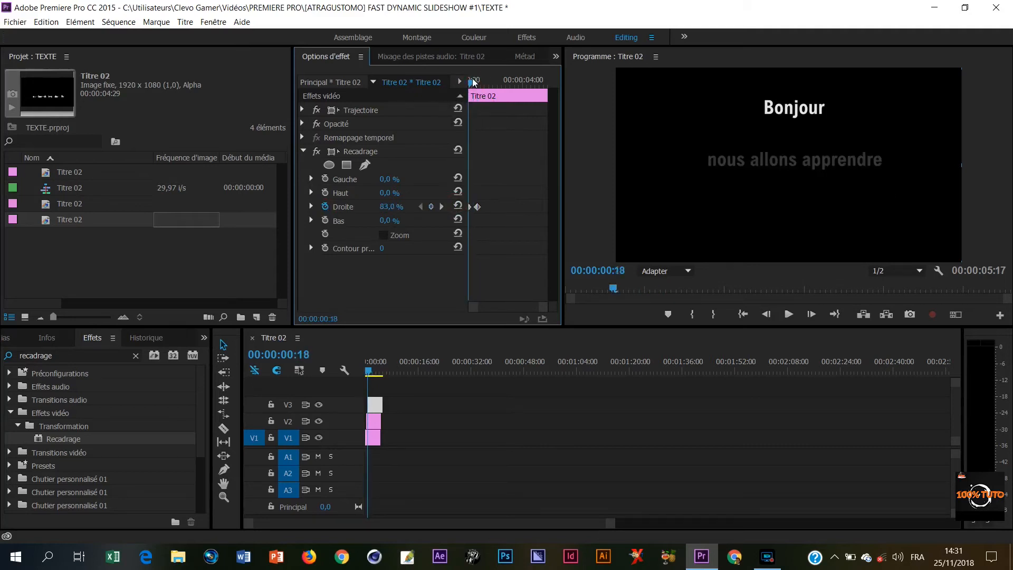
pyautogui.click(365, 372)
pyautogui.press('space')
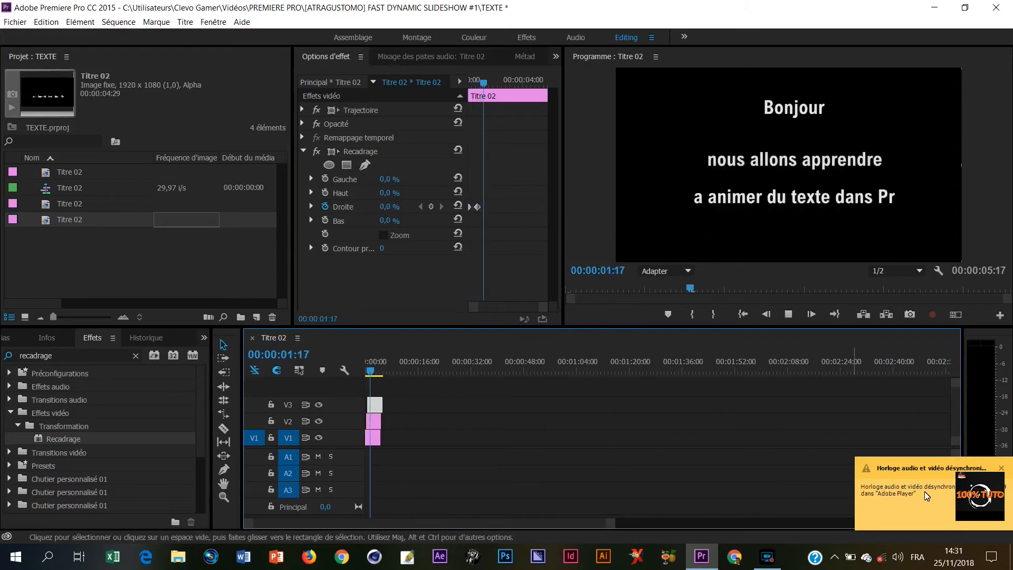
pyautogui.press('space')
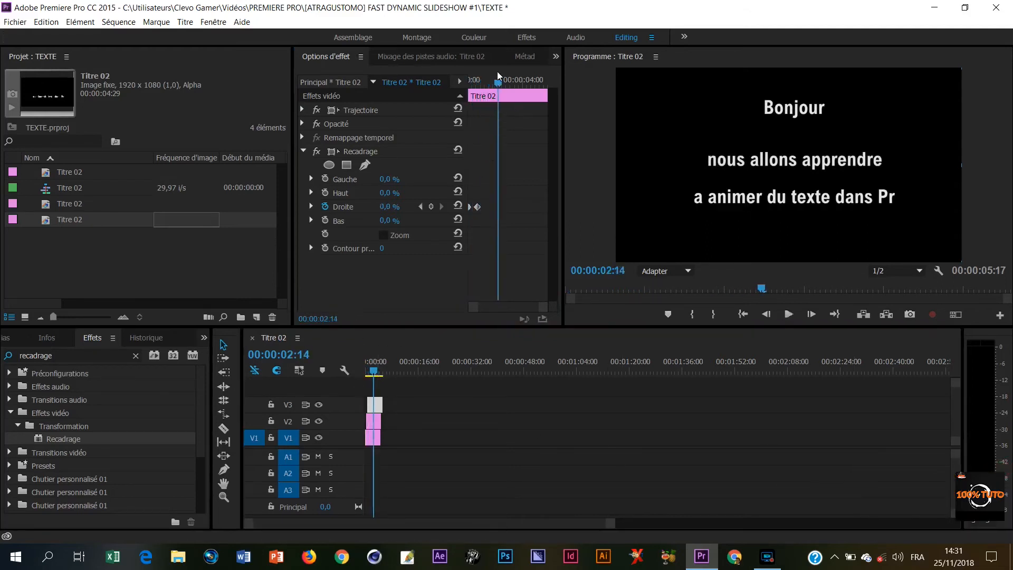
pyautogui.moveTo(497, 81); pyautogui.dragTo(438, 100)
pyautogui.press('space')
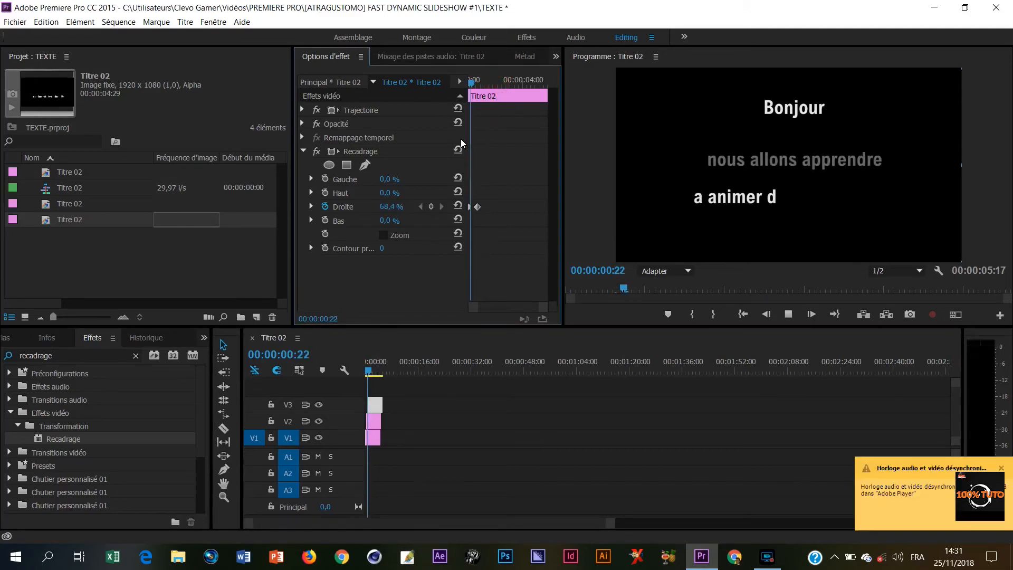
pyautogui.click(477, 85)
pyautogui.moveTo(477, 84)
pyautogui.mouseDown()
pyautogui.moveTo(463, 84)
pyautogui.moveTo(472, 85)
pyautogui.mouseUp()
pyautogui.press('space')
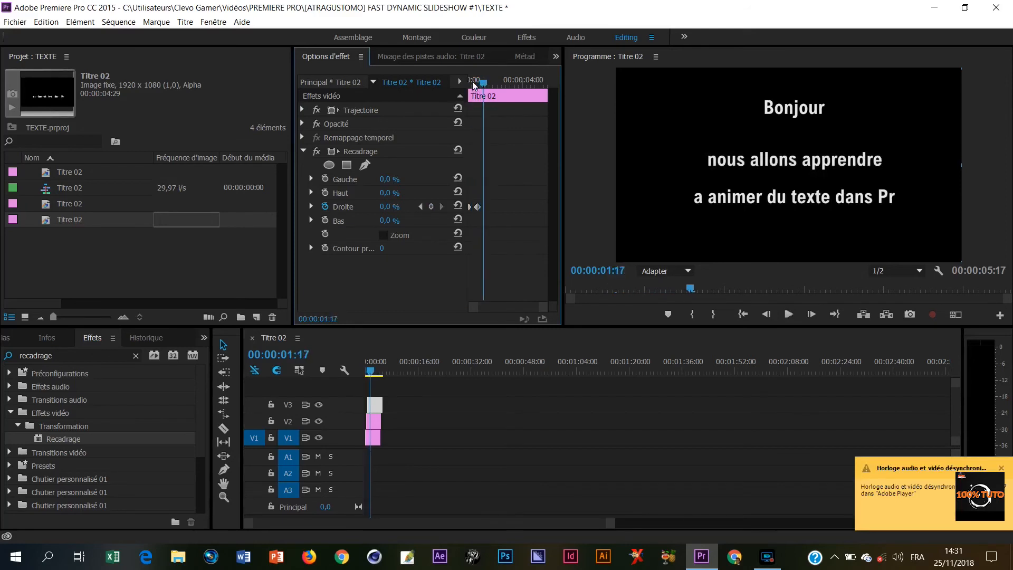
pyautogui.moveTo(483, 84); pyautogui.dragTo(458, 94)
pyautogui.press('space')
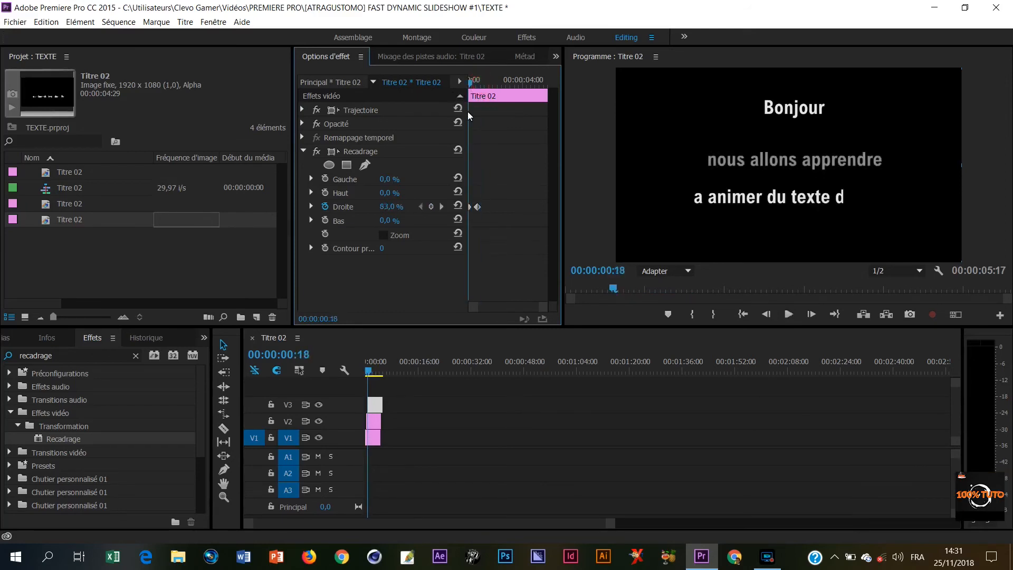
pyautogui.press('space')
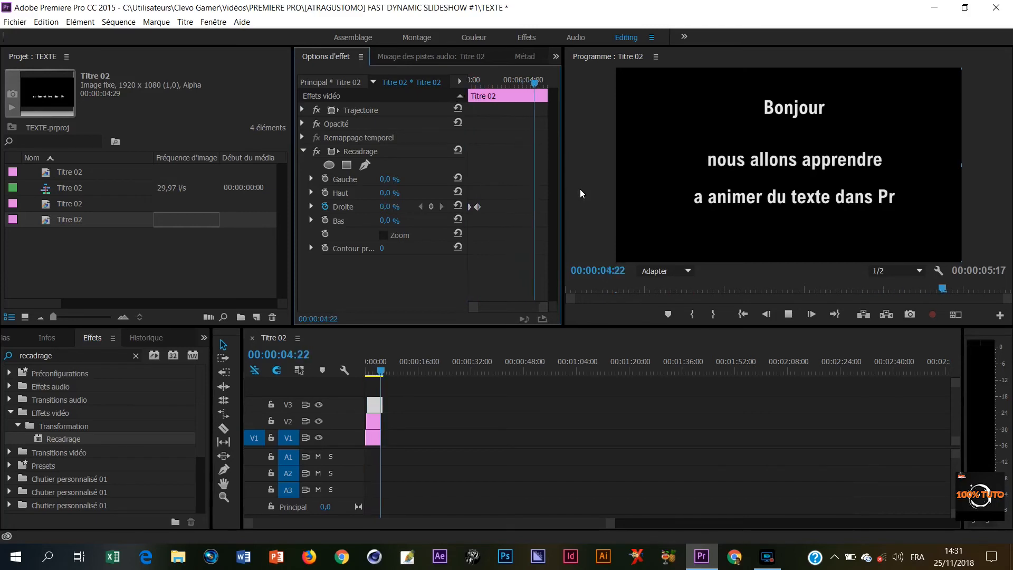
pyautogui.press('space')
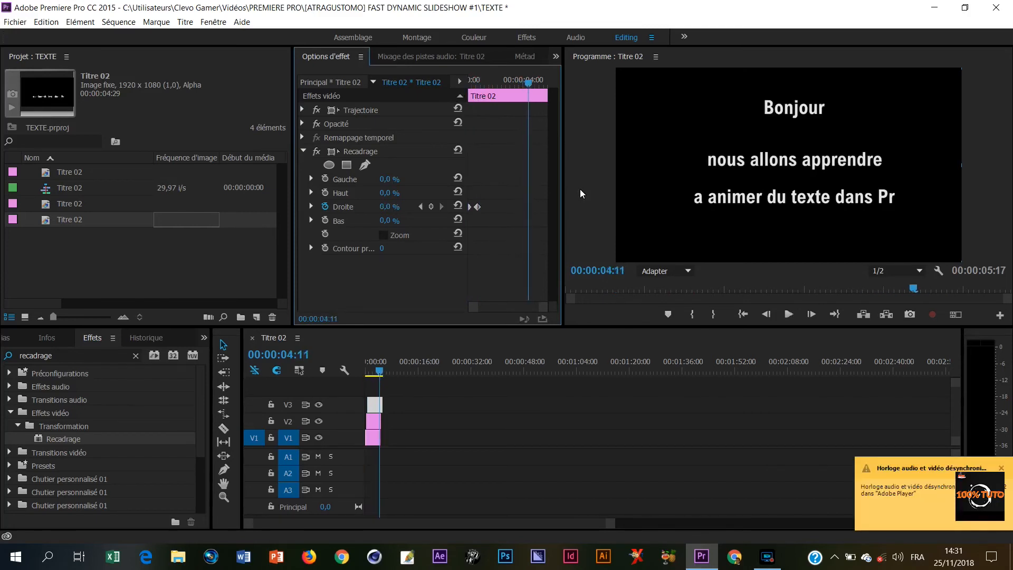